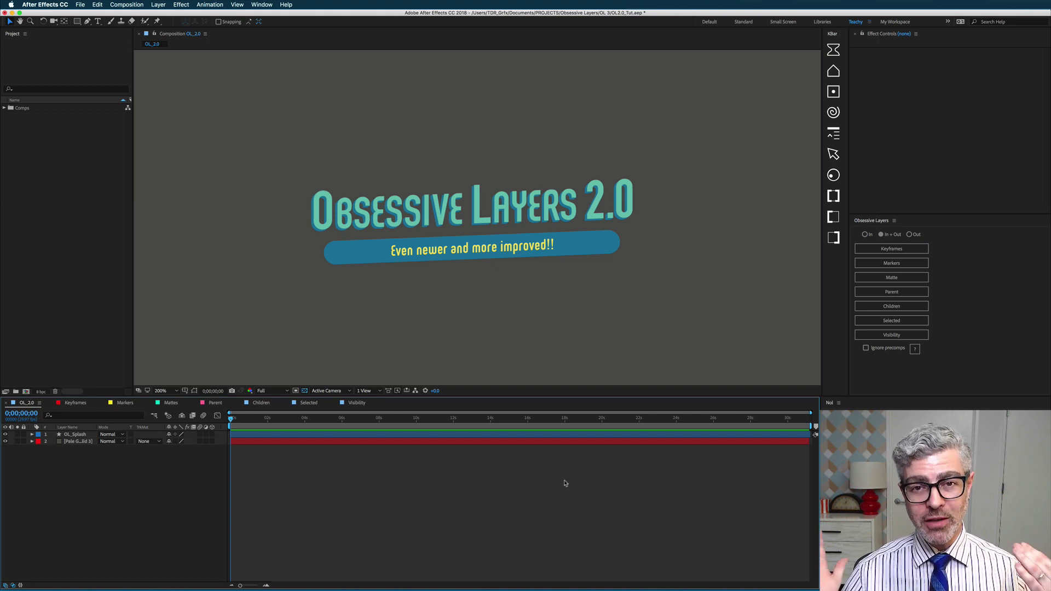
# In the Keyframes comp, trim all layers to their first and last keyframes, then undo.
pyautogui.click(63, 403)
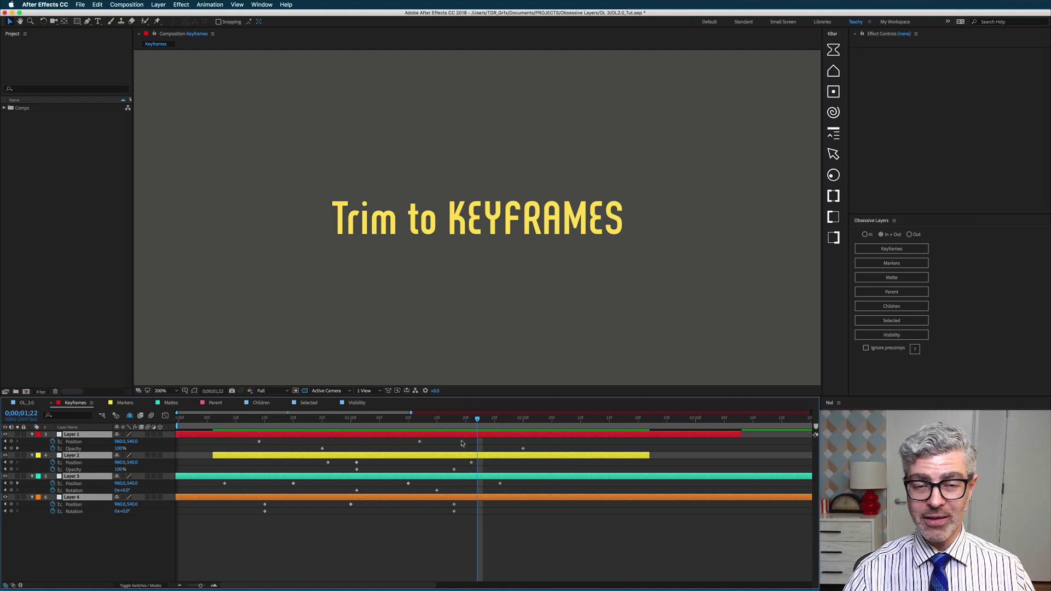
pyautogui.click(892, 249)
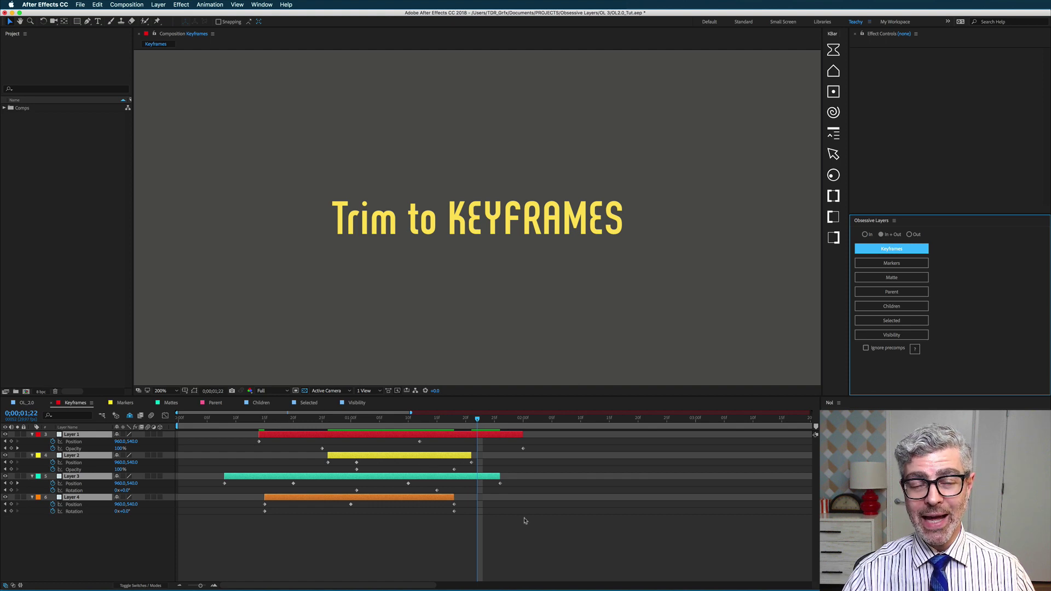
pyautogui.press('super+z')
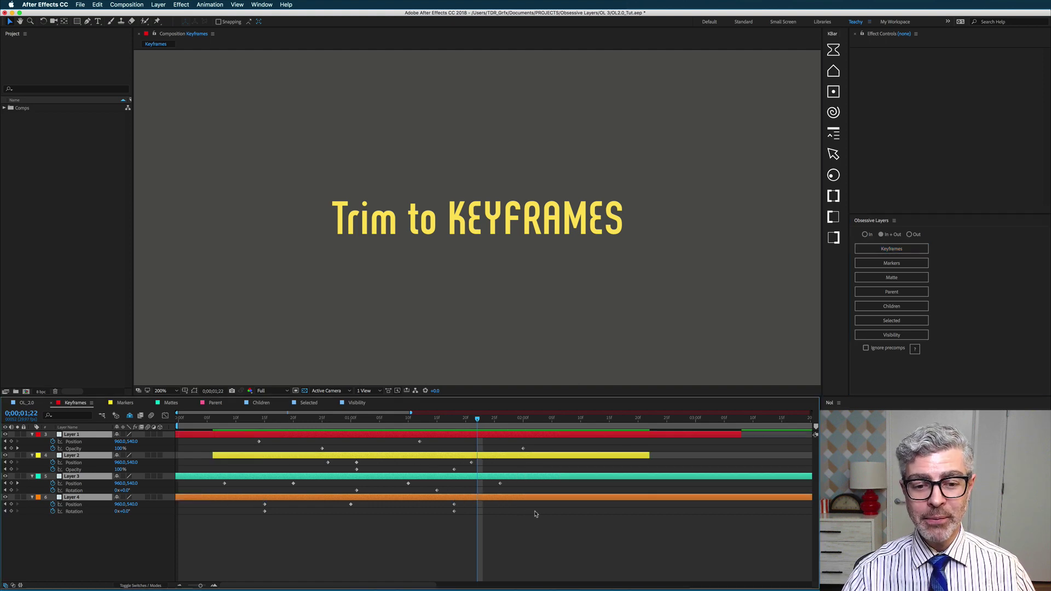
# Retrim starts to first keyframes (In mode) and ends to last keyframes (Out mode), then restore In + Out.
pyautogui.click(866, 235)
pyautogui.click(879, 250)
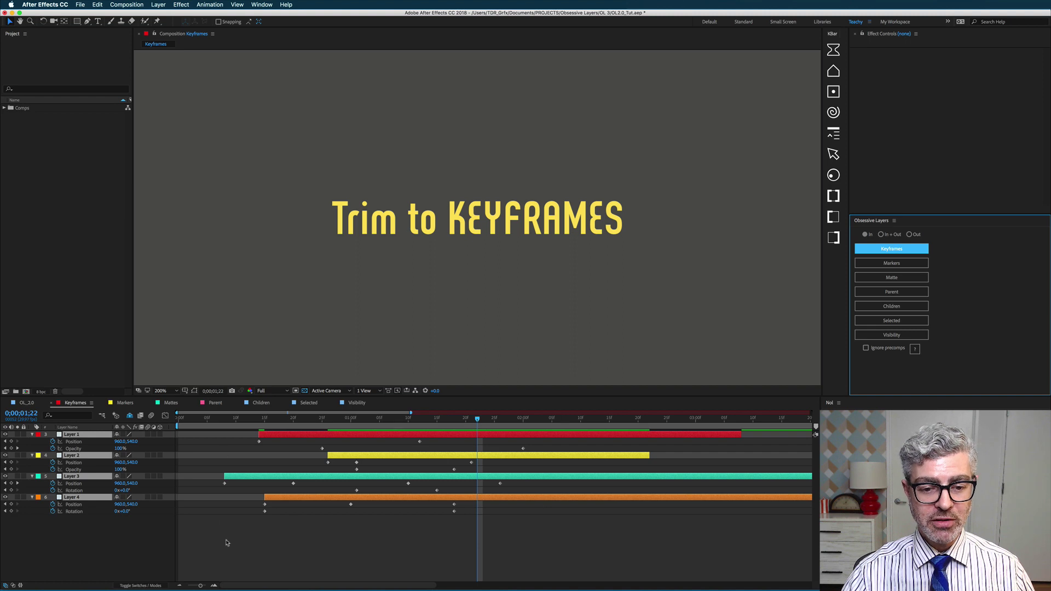
pyautogui.click(912, 234)
pyautogui.click(912, 249)
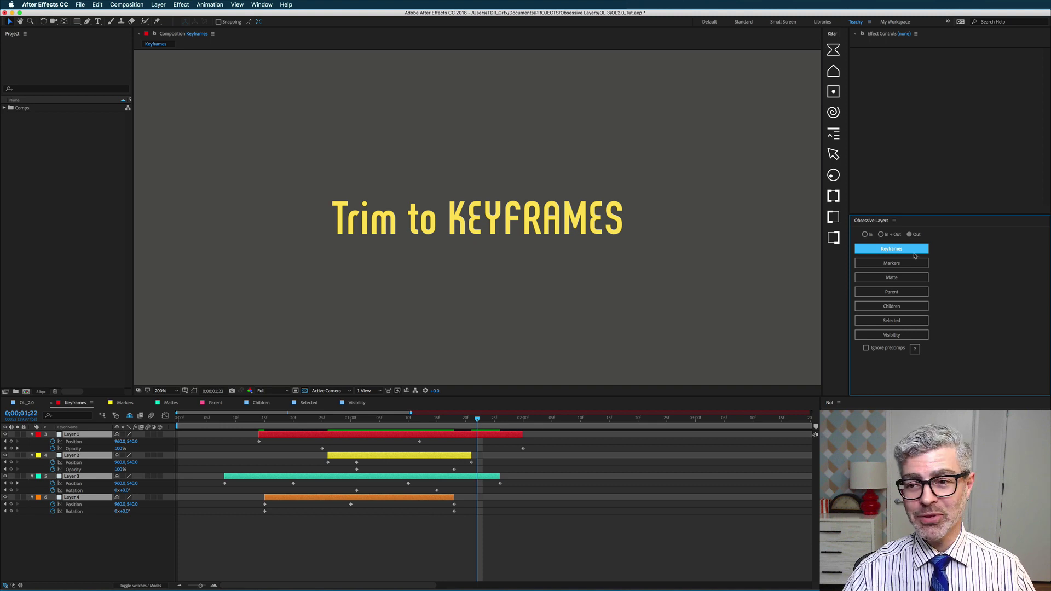
pyautogui.click(882, 235)
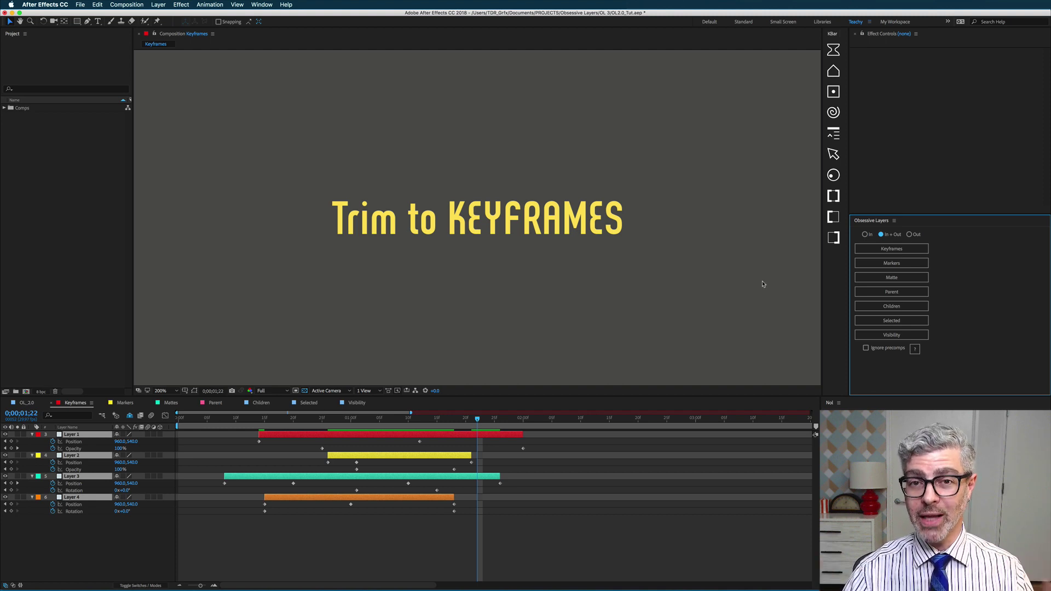
# In the Markers comp, select only Shape 1 and Shape 2 and trim them to their markers.
pyautogui.click(130, 404)
pyautogui.click(372, 495)
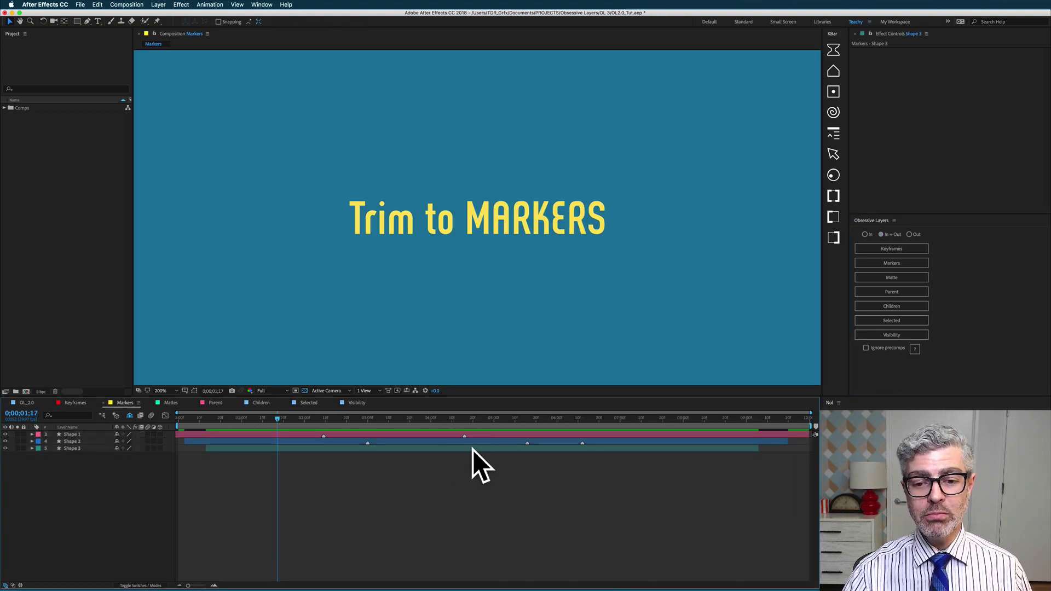
pyautogui.click(433, 436)
pyautogui.keyDown('shift'); pyautogui.click(419, 442); pyautogui.keyUp('shift')
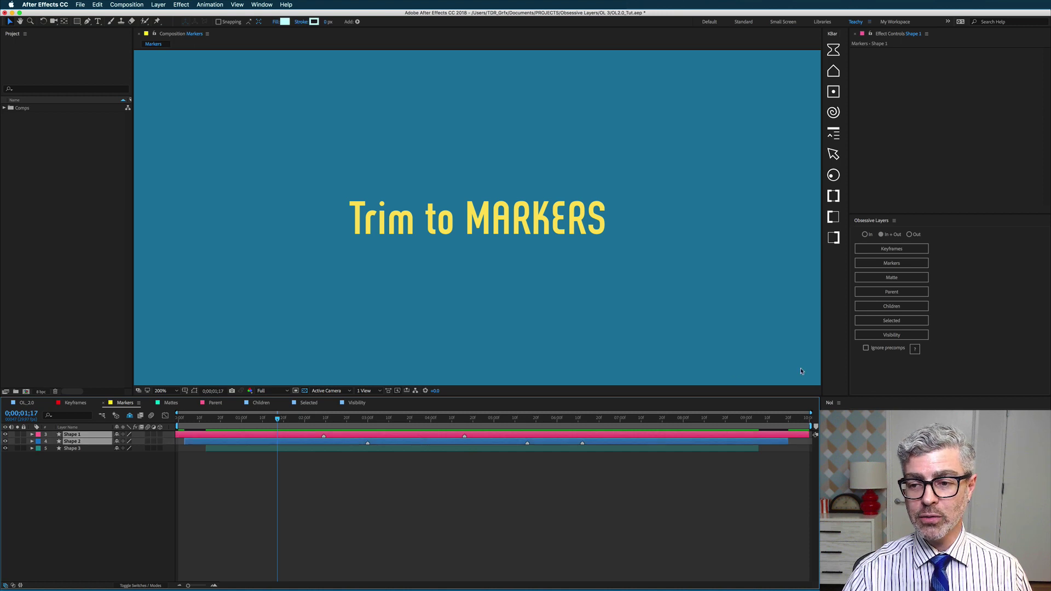
pyautogui.click(892, 263)
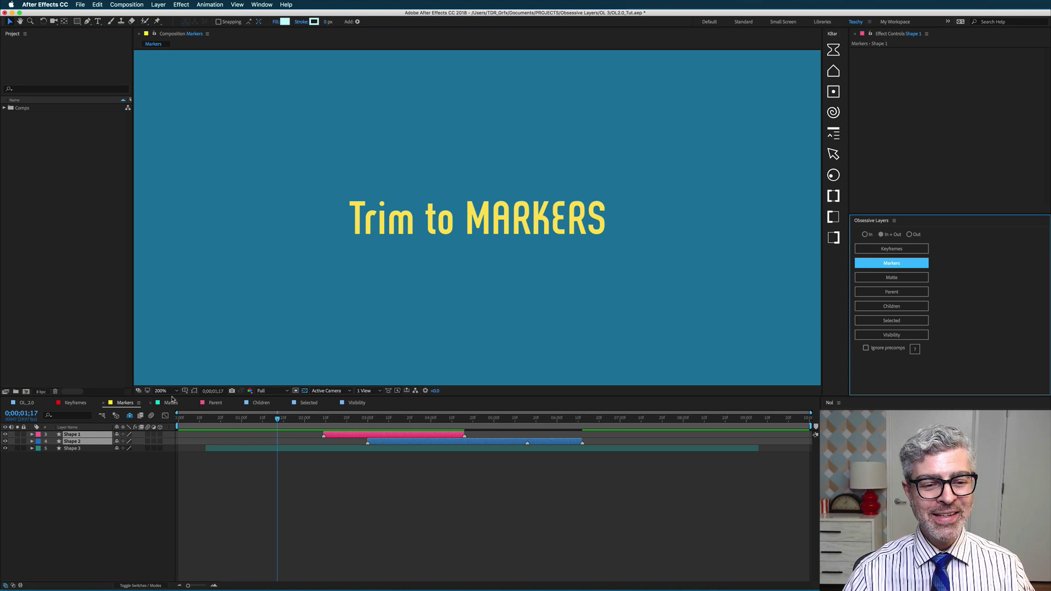
# Select all layers in the Mattes comp, trim the fills to their mattes, then move to the Parent comp.
pyautogui.click(172, 404)
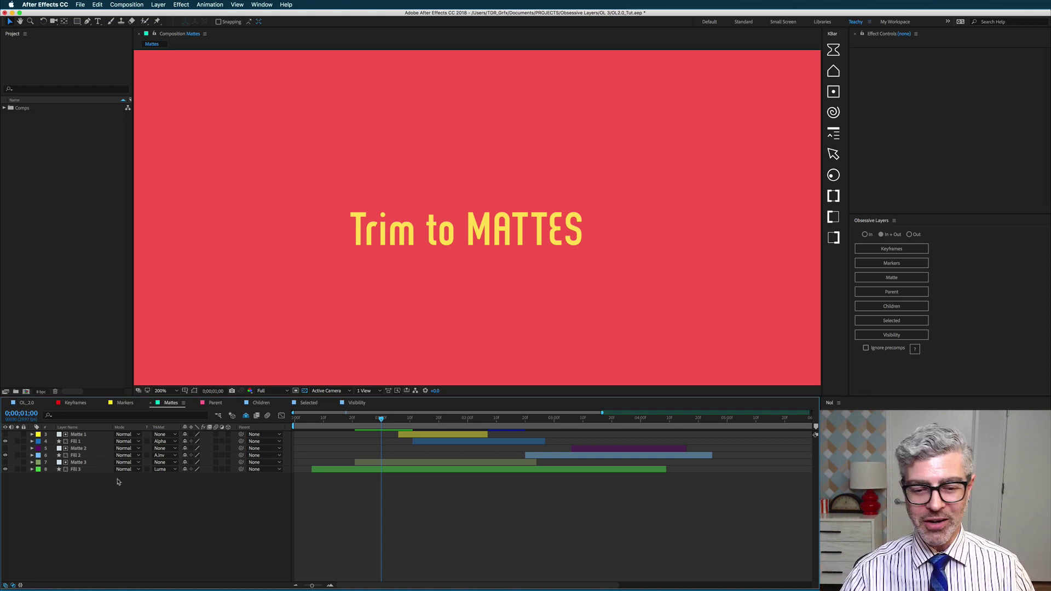
pyautogui.press('super+a')
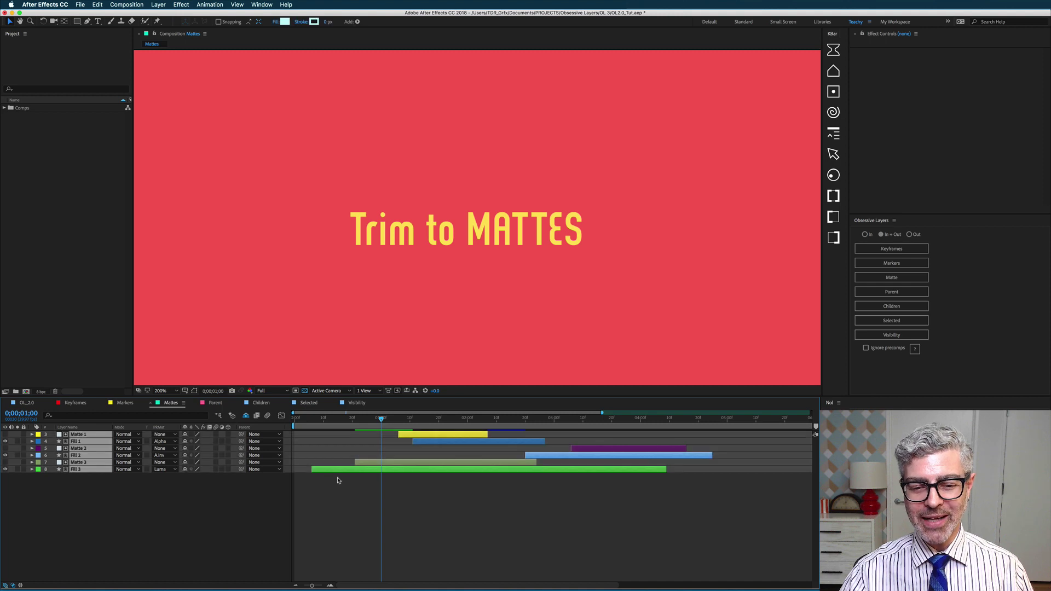
pyautogui.click(905, 279)
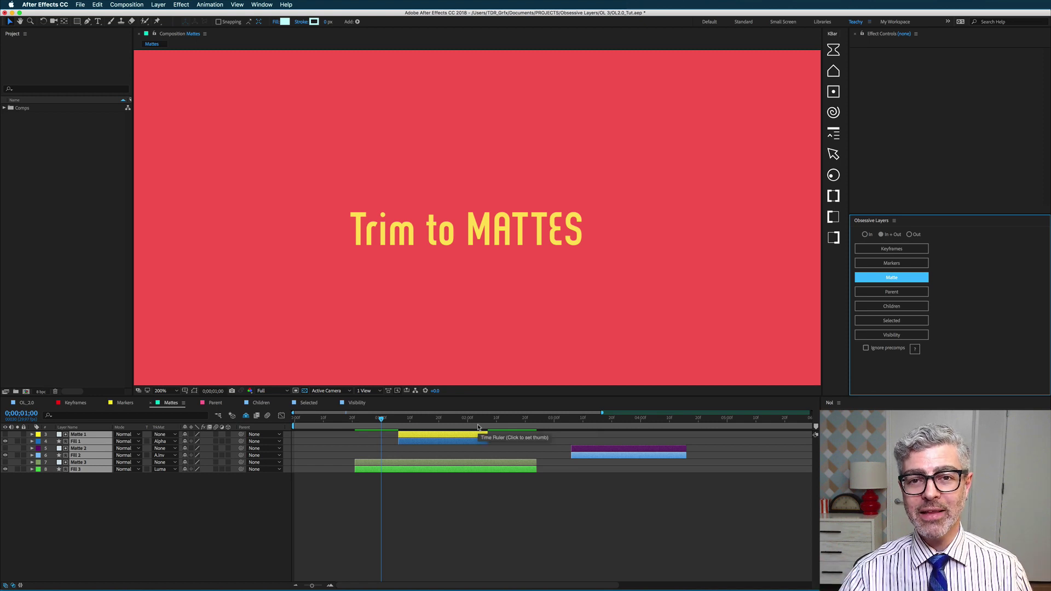
pyautogui.press('super+z')
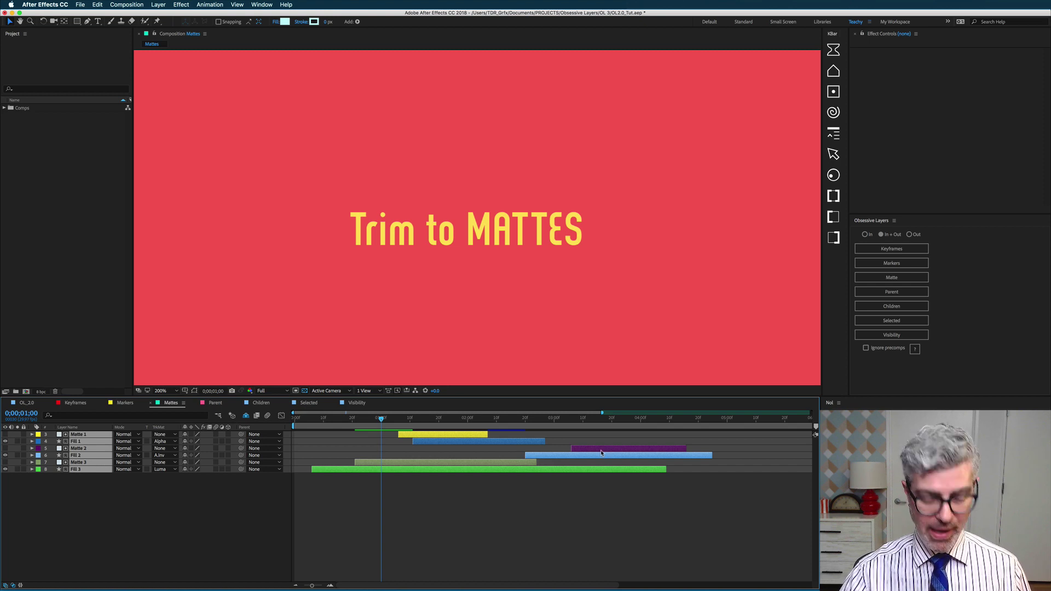
pyautogui.click(892, 278)
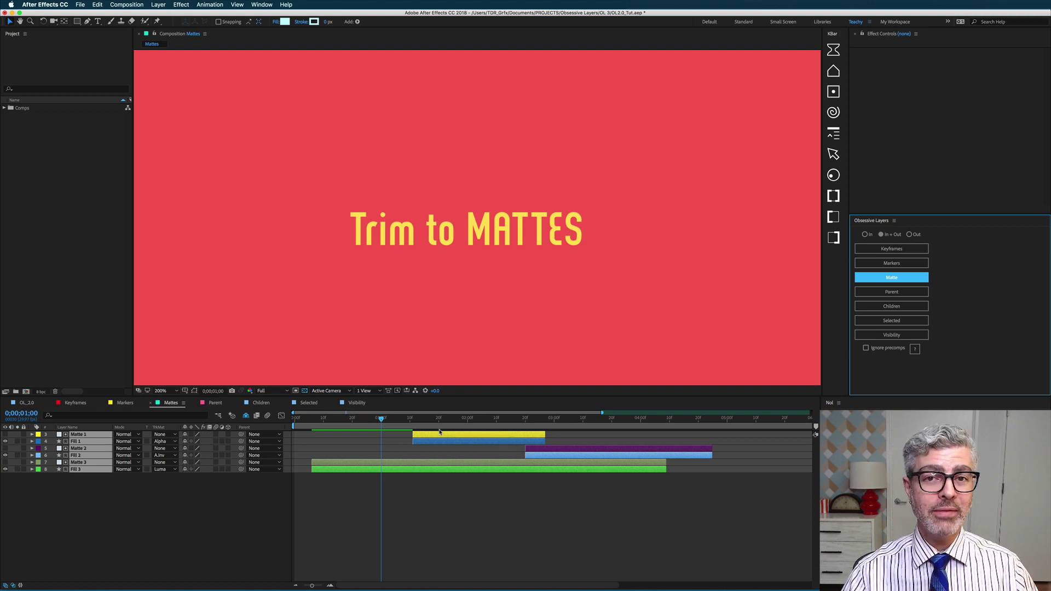
pyautogui.click(211, 403)
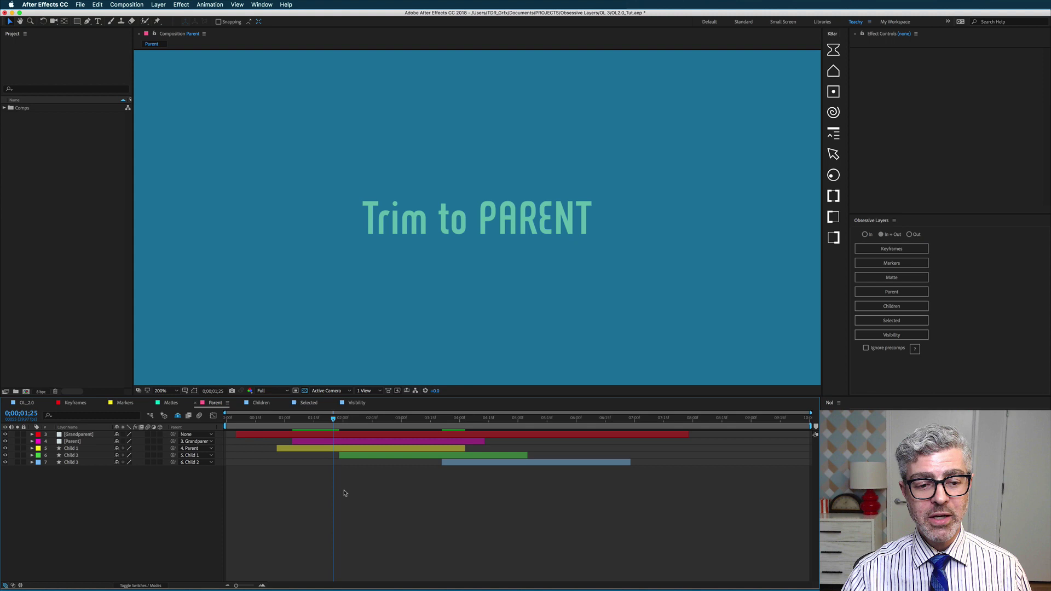
# Trim Child 1–3 to their parent, undo, then trim them to the Grandparent's span instead.
pyautogui.click(71, 448)
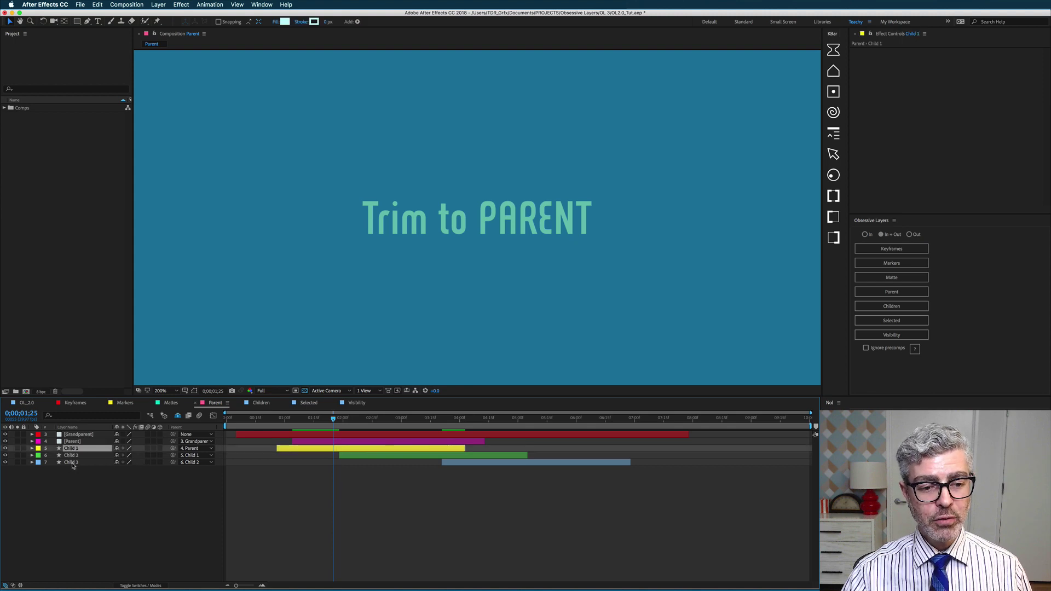
pyautogui.keyDown('shift'); pyautogui.click(73, 463); pyautogui.keyUp('shift')
pyautogui.click(892, 292)
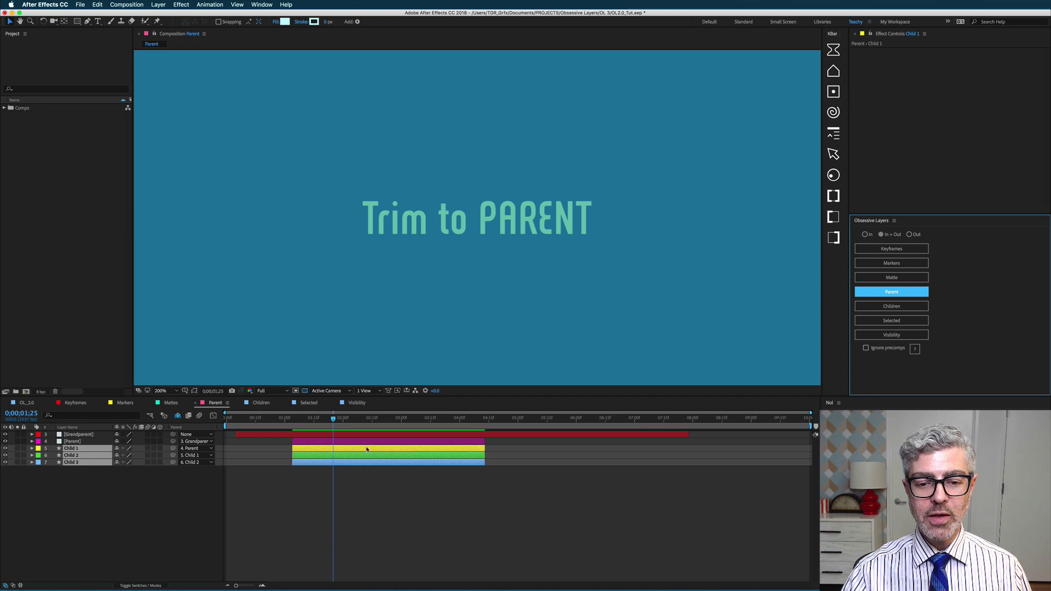
pyautogui.press('super+z')
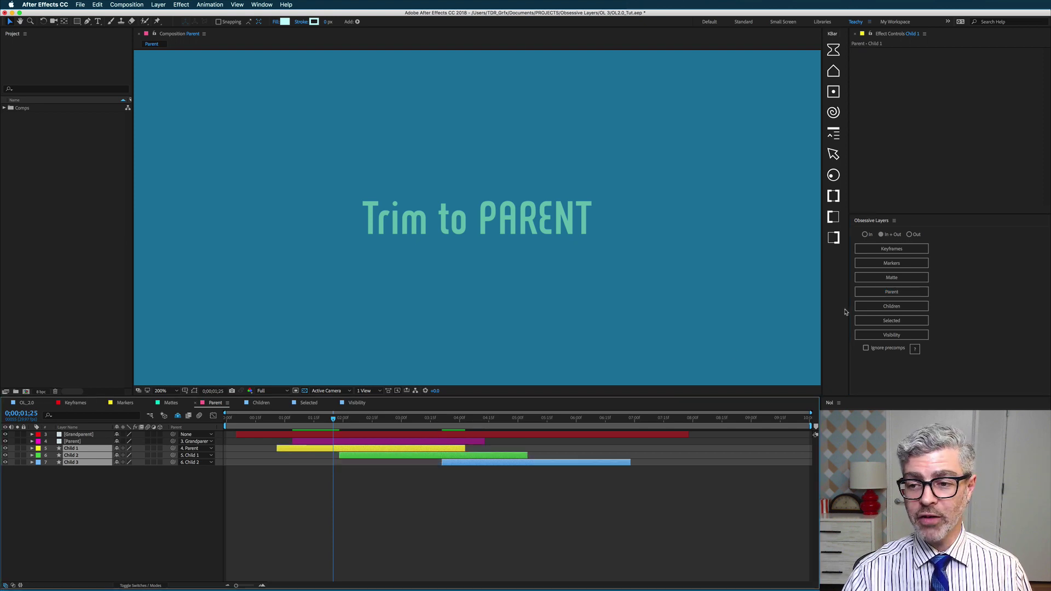
pyautogui.keyDown('alt'); pyautogui.click(911, 293); pyautogui.keyUp('alt')
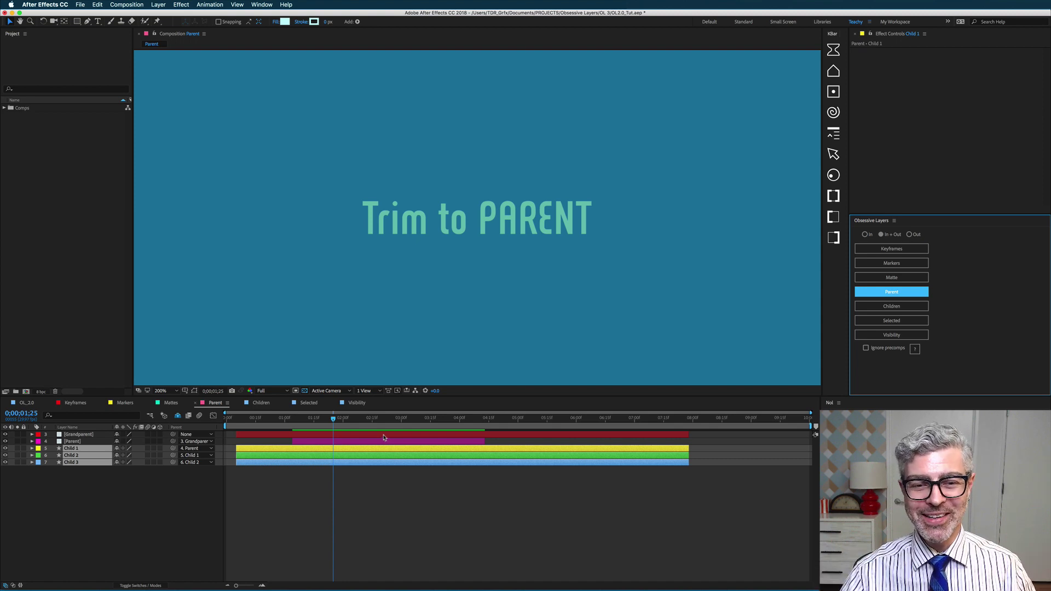
# In the Children comp, trim [Parent] to its children, undo, then retrim to include grandchildren.
pyautogui.click(261, 403)
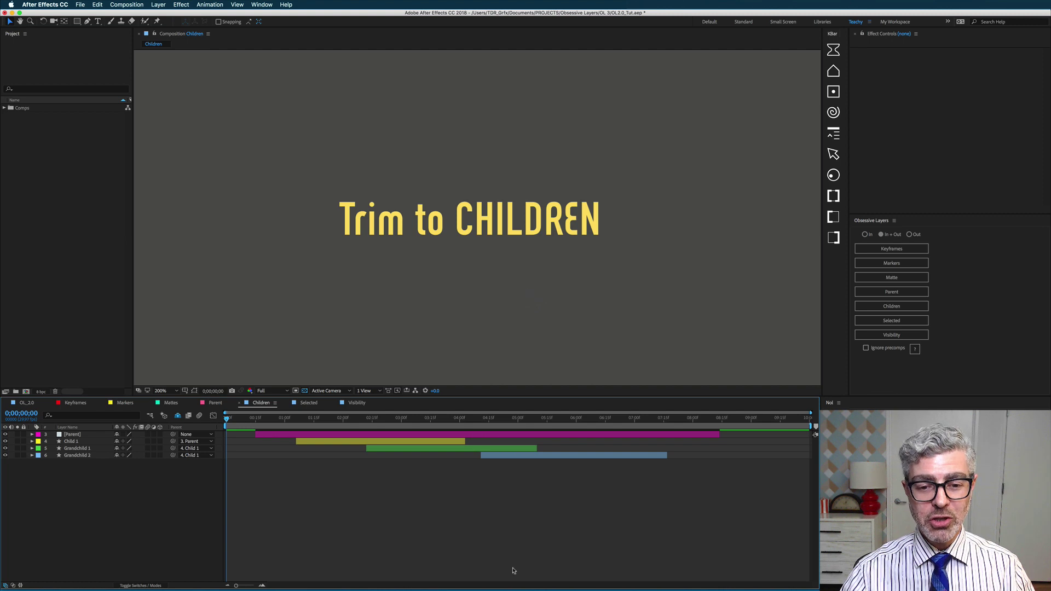
pyautogui.click(69, 436)
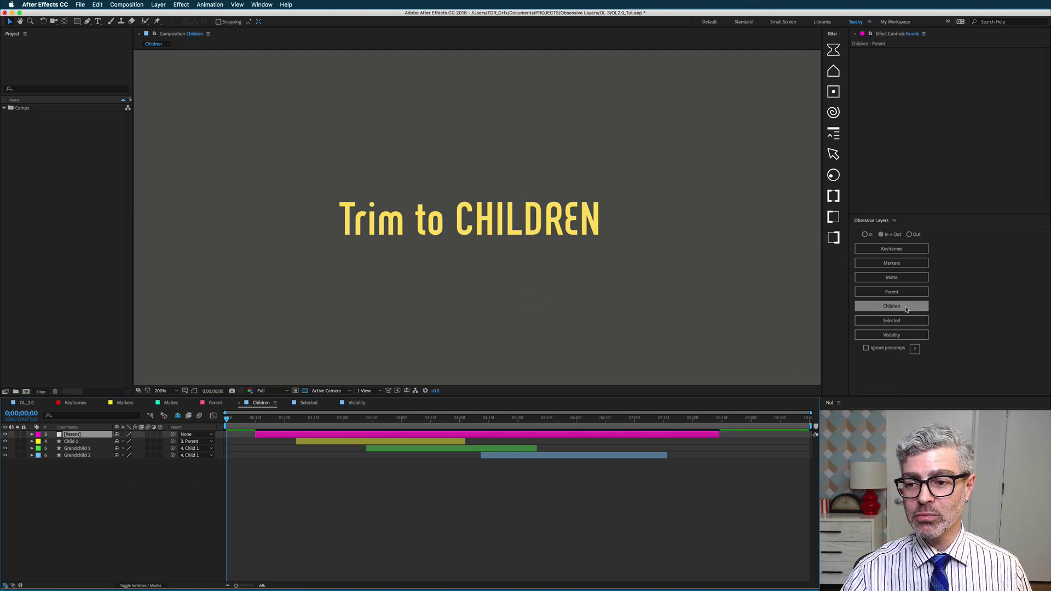
pyautogui.click(906, 308)
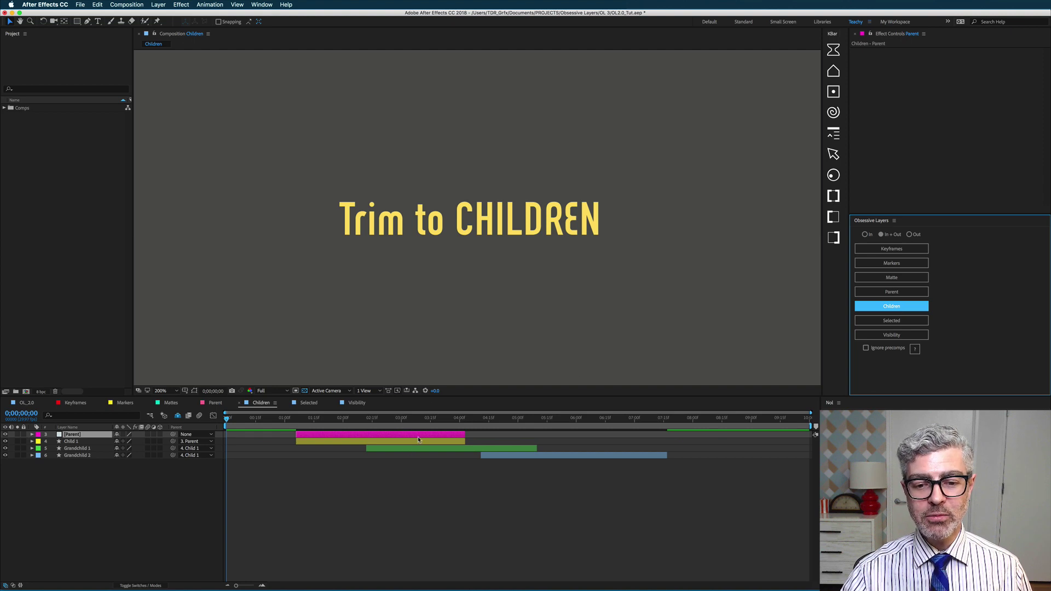
pyautogui.press('super+z')
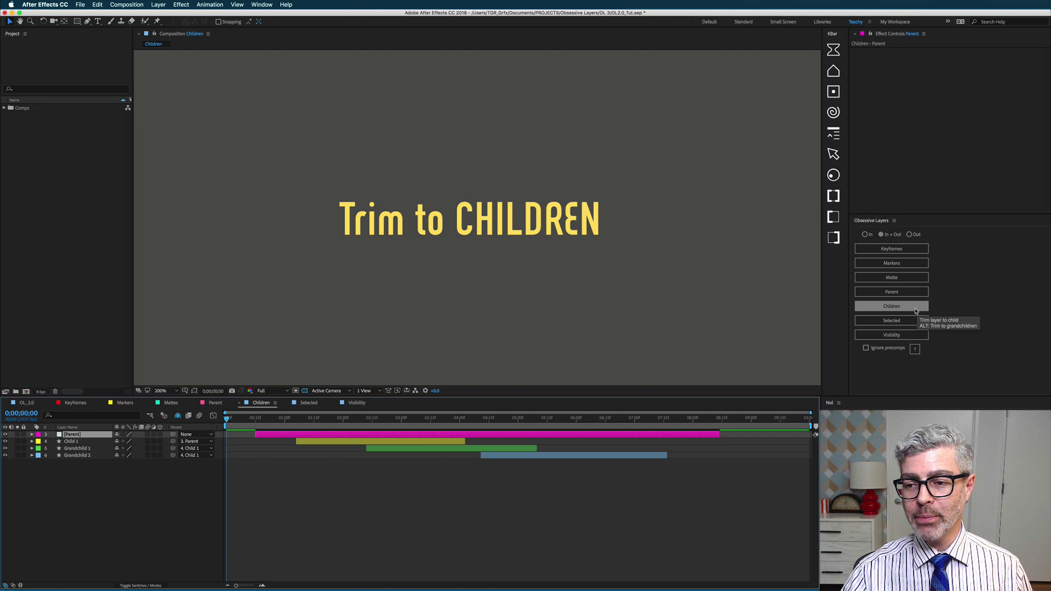
pyautogui.click(917, 311)
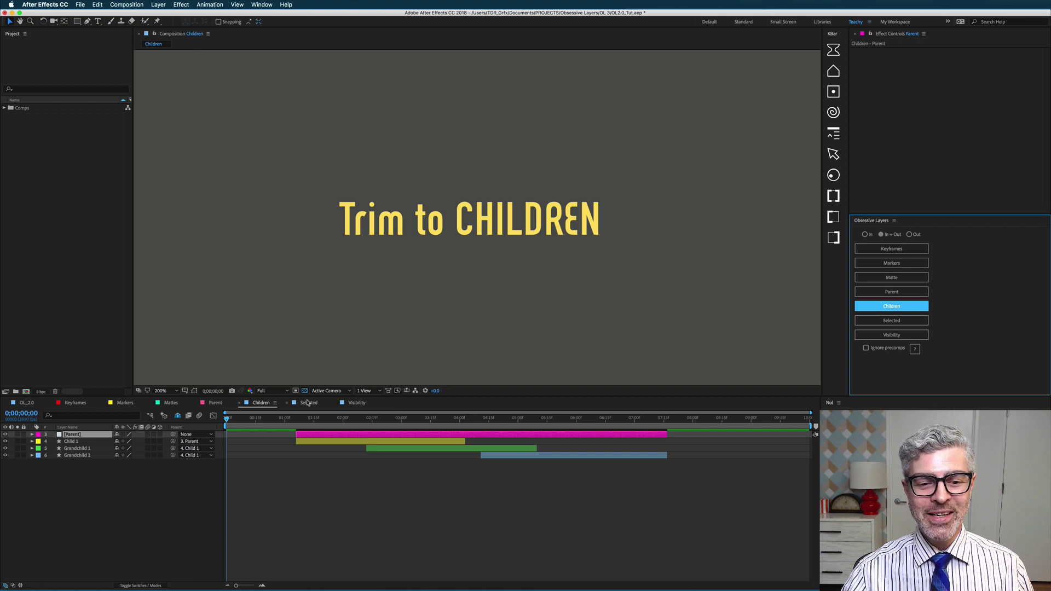
# In the Selected comp, select all five shapes with Shape 5 first and trim them to Shape 5's span.
pyautogui.click(310, 403)
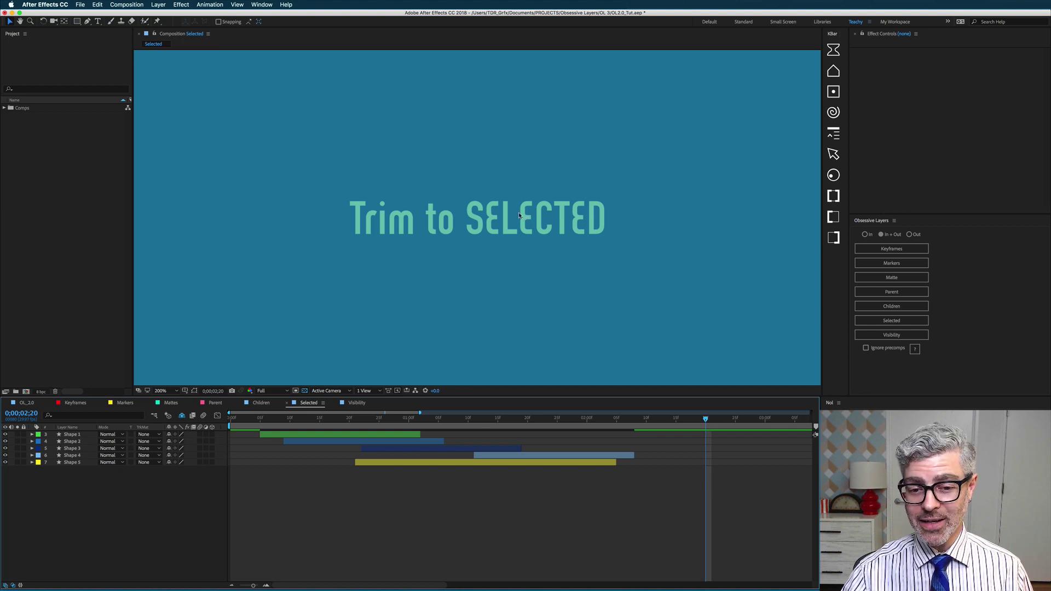
pyautogui.click(395, 464)
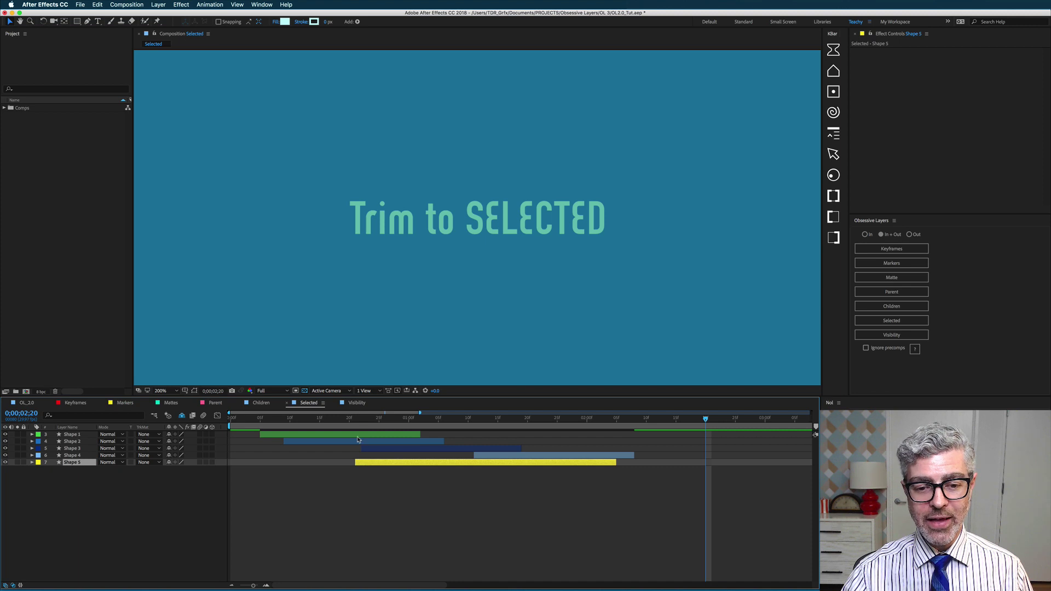
pyautogui.press('super+a')
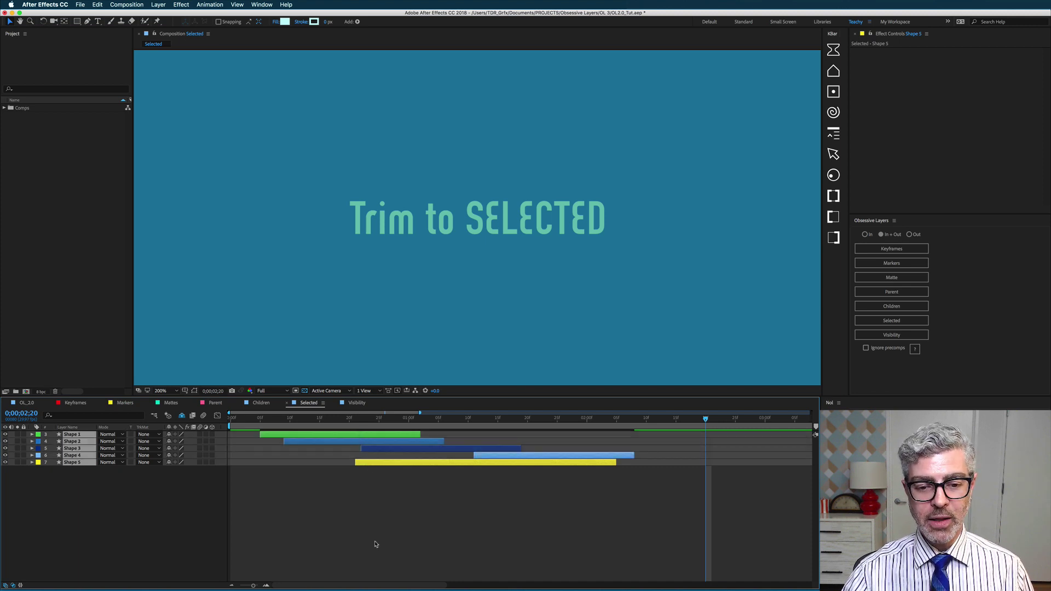
pyautogui.click(897, 322)
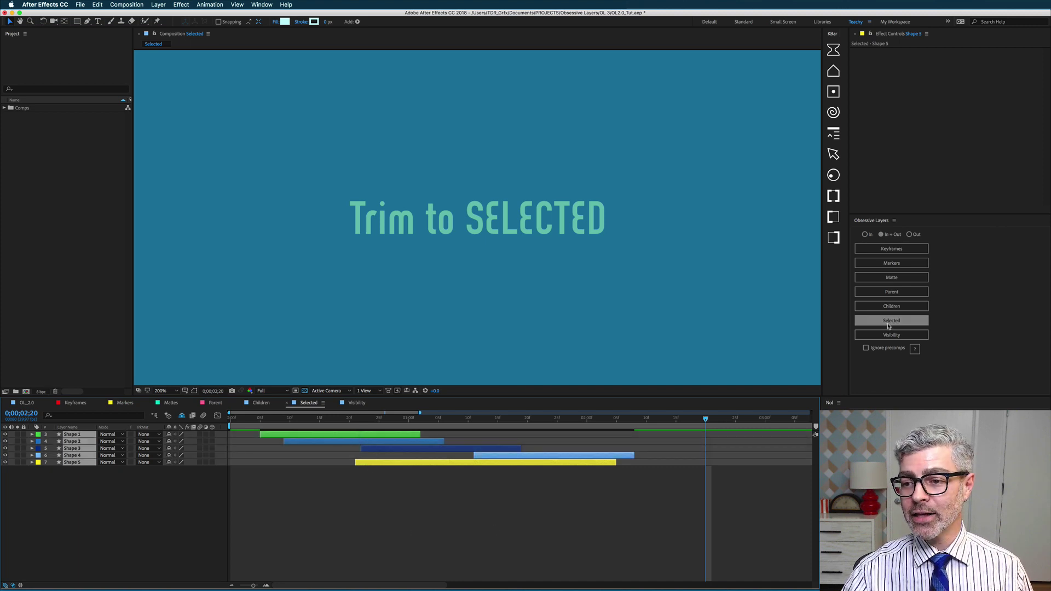
pyautogui.click(899, 323)
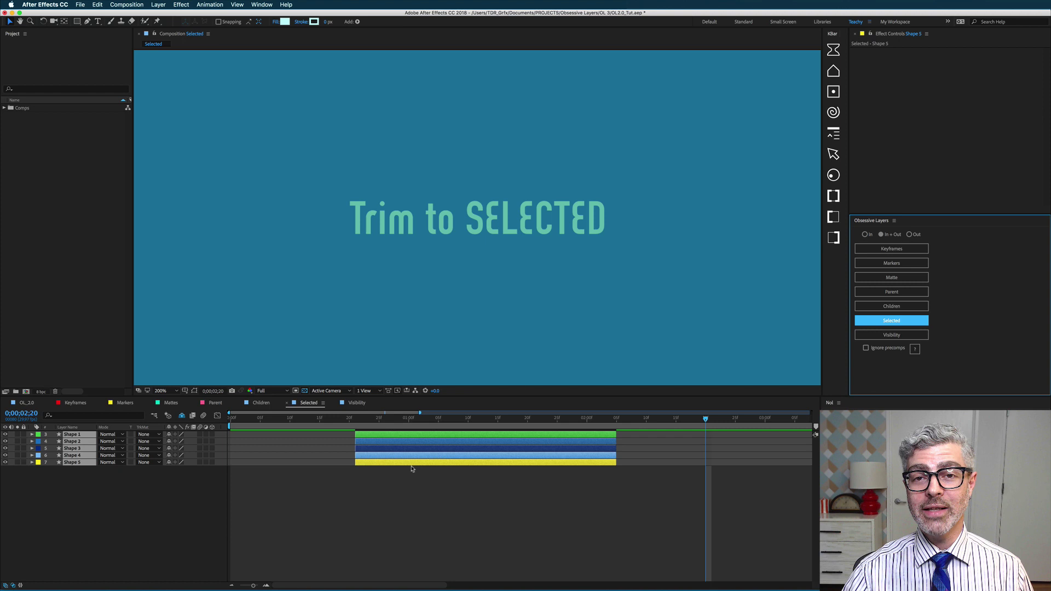
# Undo that trim and retrim all shape layers to match Shape 1's span.
pyautogui.click(412, 469)
pyautogui.press('super+z')
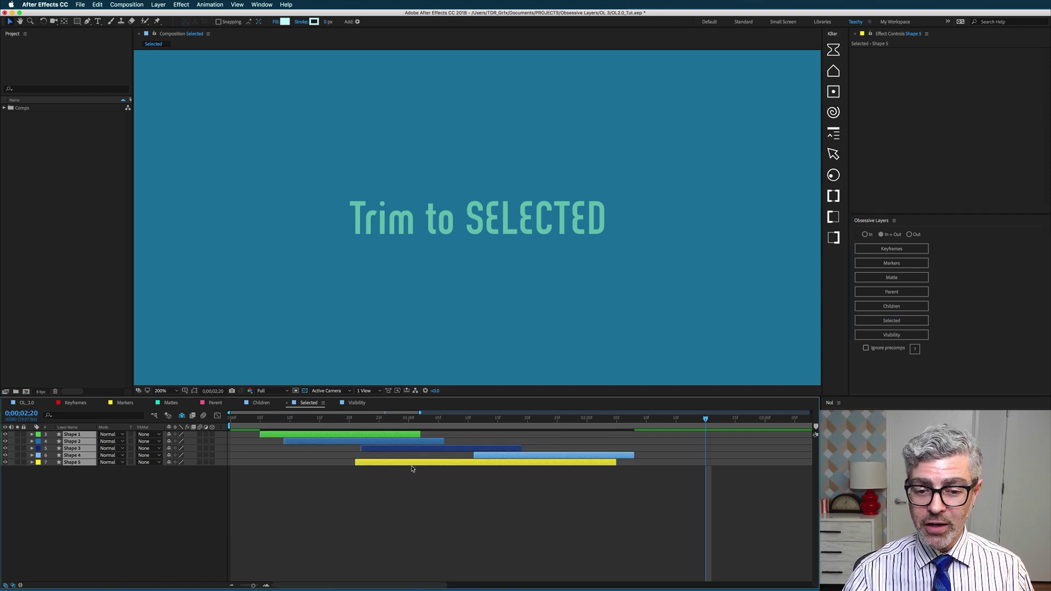
pyautogui.click(907, 323)
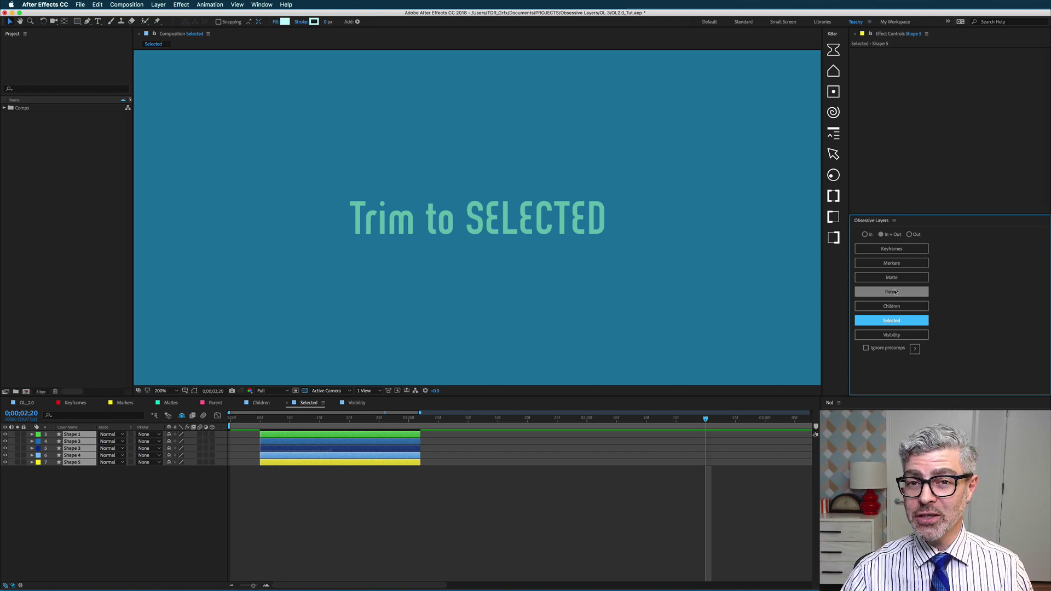
# In the Visibility comp, select OPACITY, scrub its fade-in, and trim it to its visible range.
pyautogui.click(355, 404)
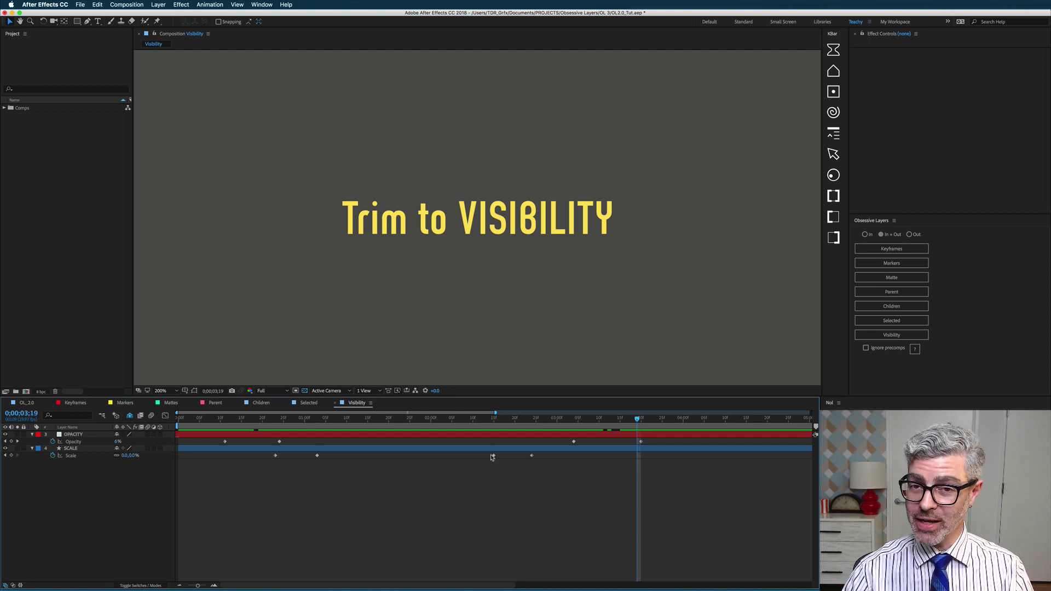
pyautogui.click(463, 437)
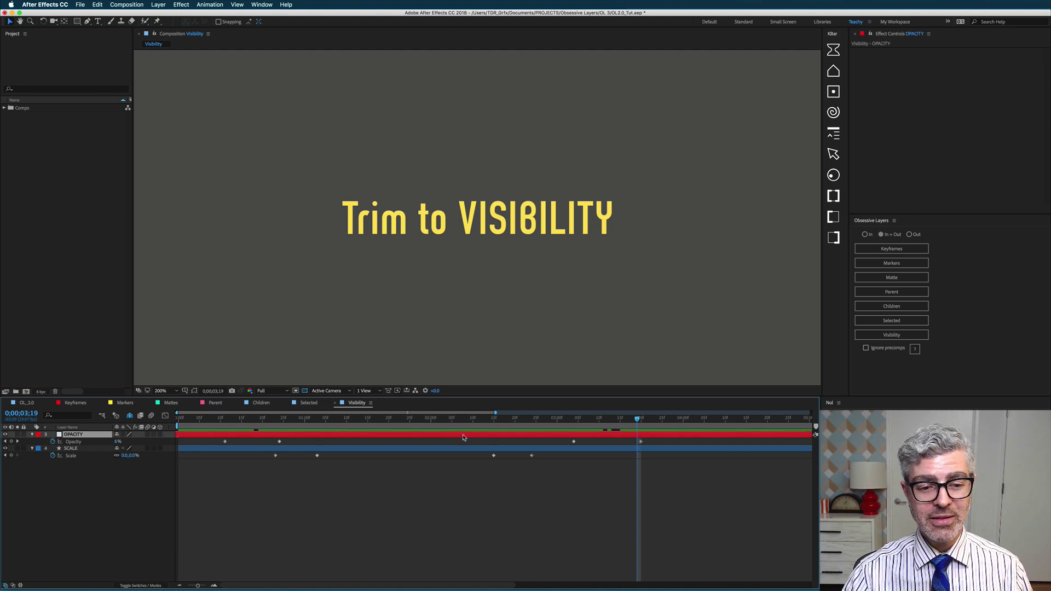
pyautogui.click(226, 422)
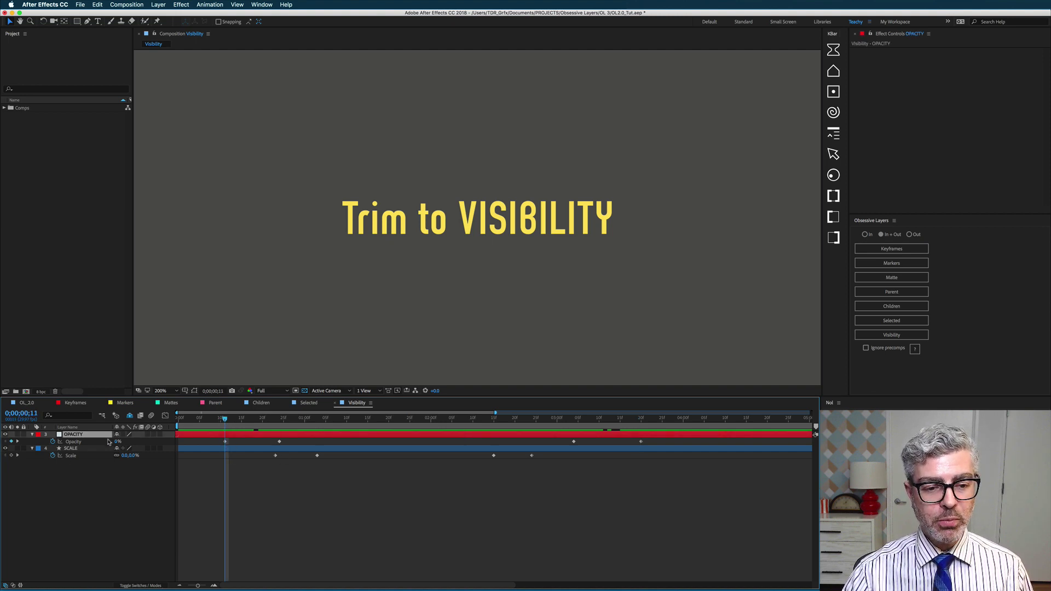
pyautogui.moveTo(227, 420); pyautogui.dragTo(646, 420)
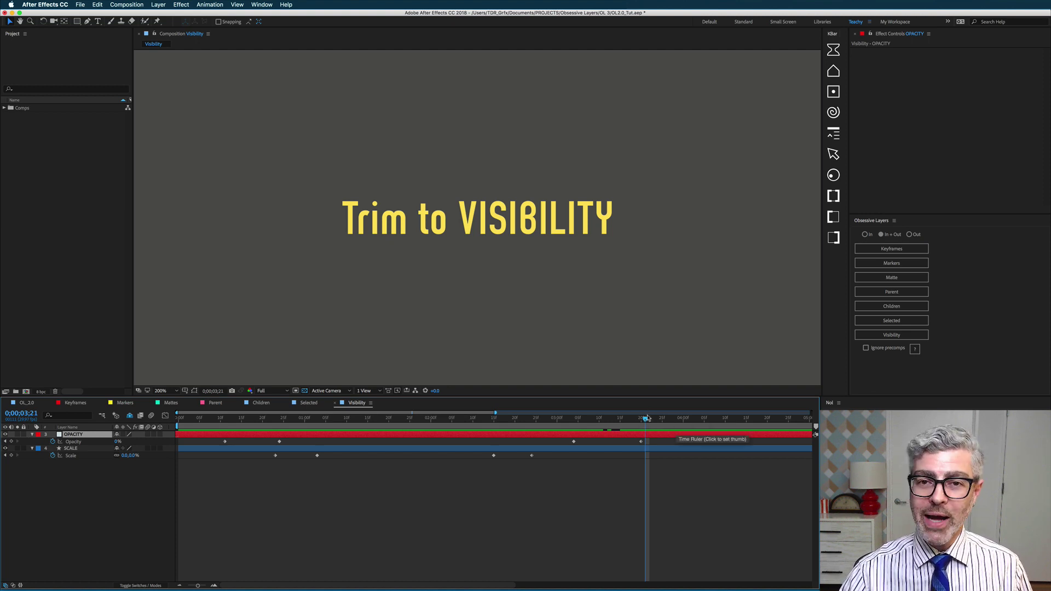
pyautogui.click(905, 335)
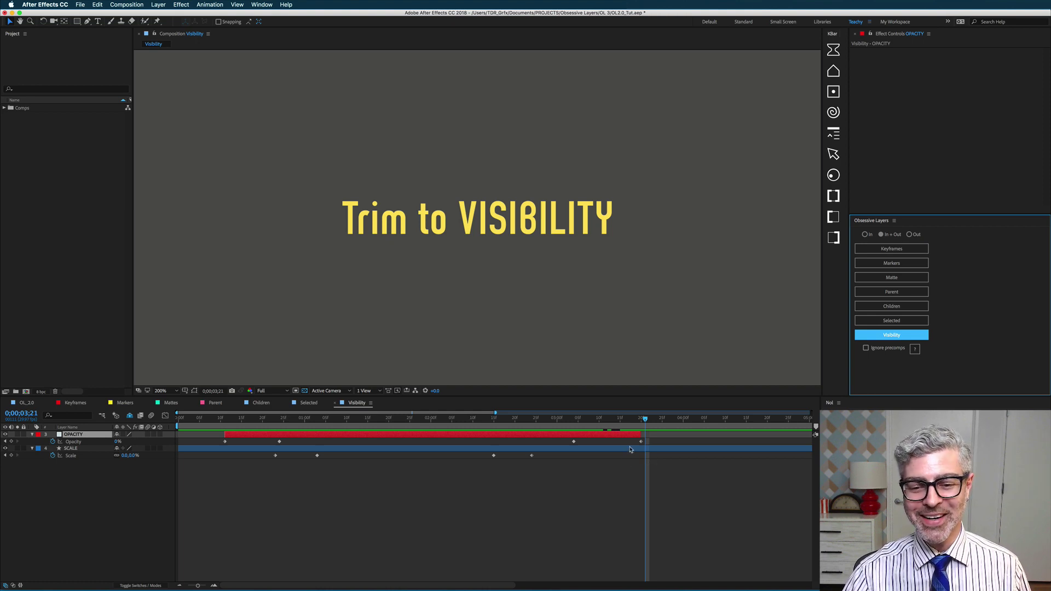
# Select SCALE, scrub its grow-and-shrink animation, and trim it to its visible range.
pyautogui.click(466, 454)
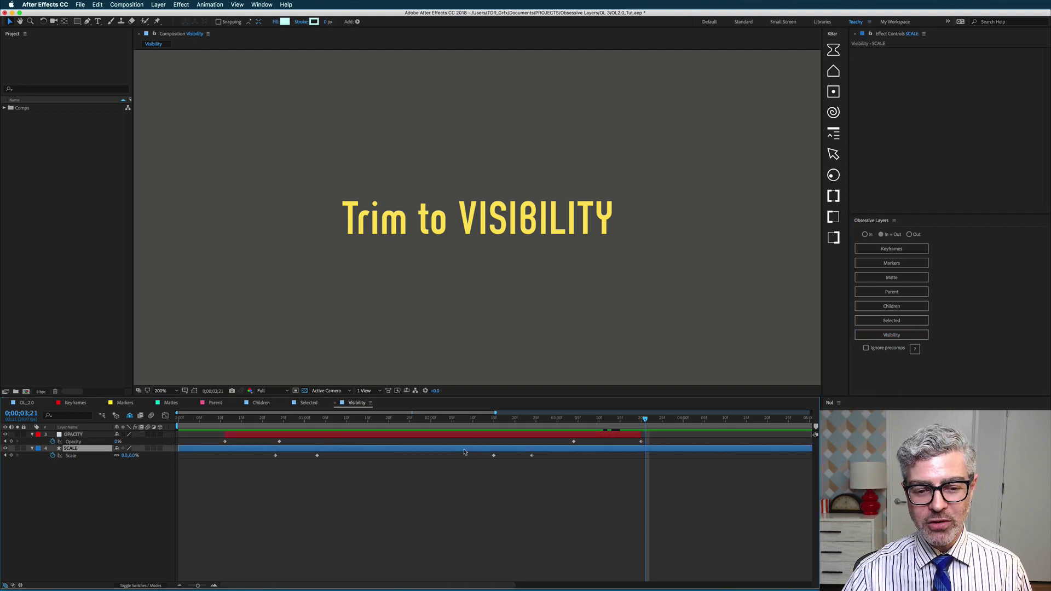
pyautogui.moveTo(284, 419); pyautogui.dragTo(275, 422)
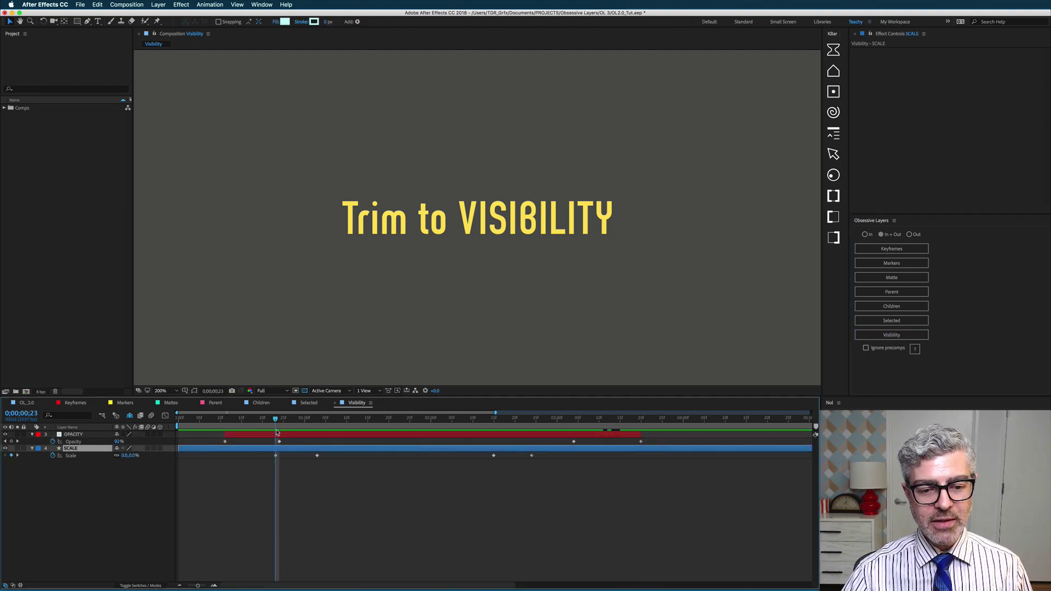
pyautogui.moveTo(300, 423); pyautogui.dragTo(531, 439)
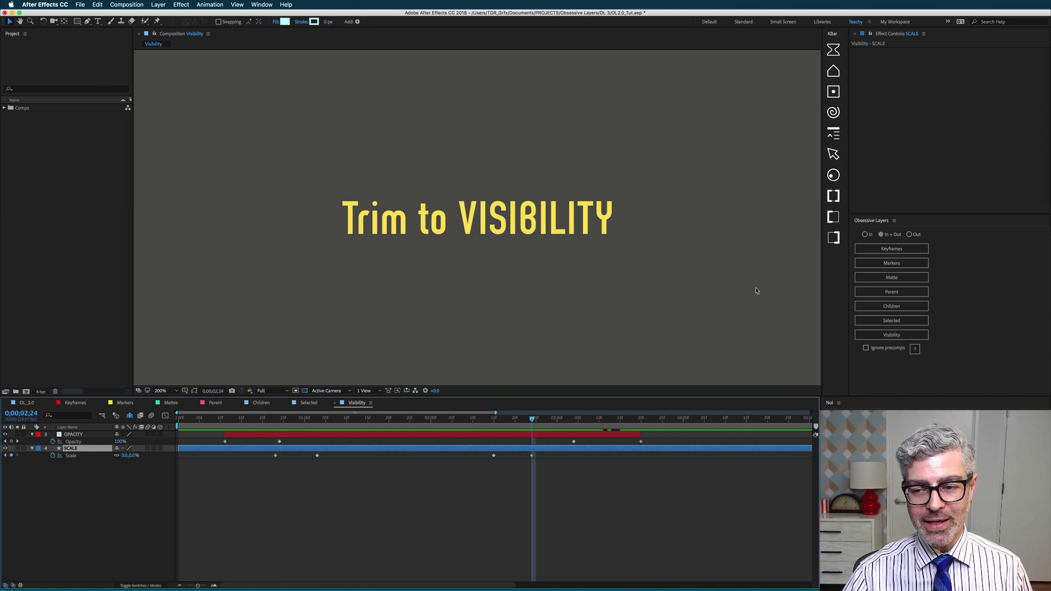
pyautogui.click(914, 339)
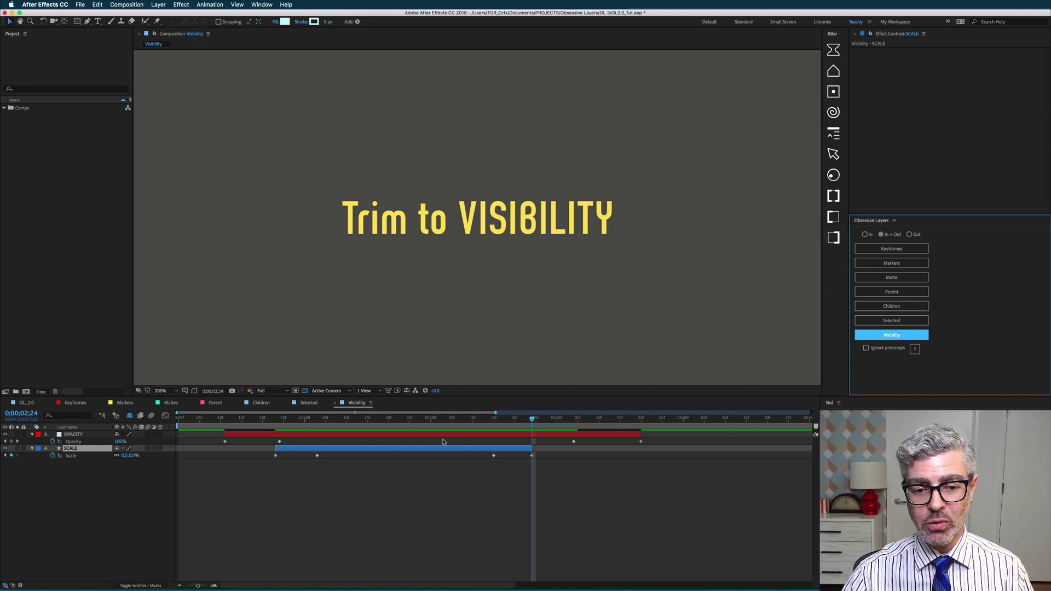
# Undo both visibility trims and retrim only OPACITY using the KBar Trim to Visibility button.
pyautogui.press('super+z')
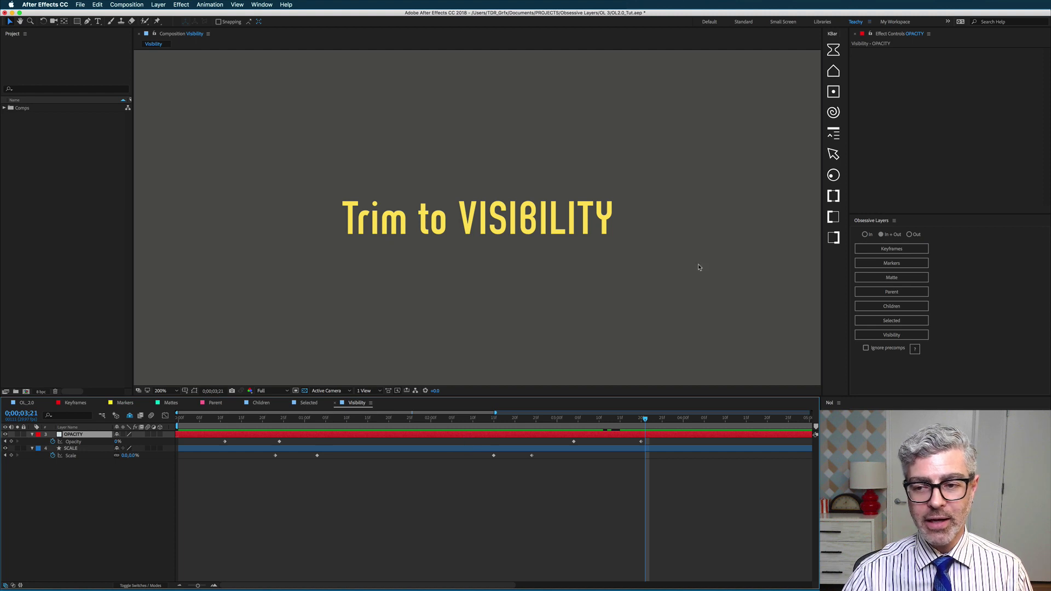
pyautogui.click(834, 174)
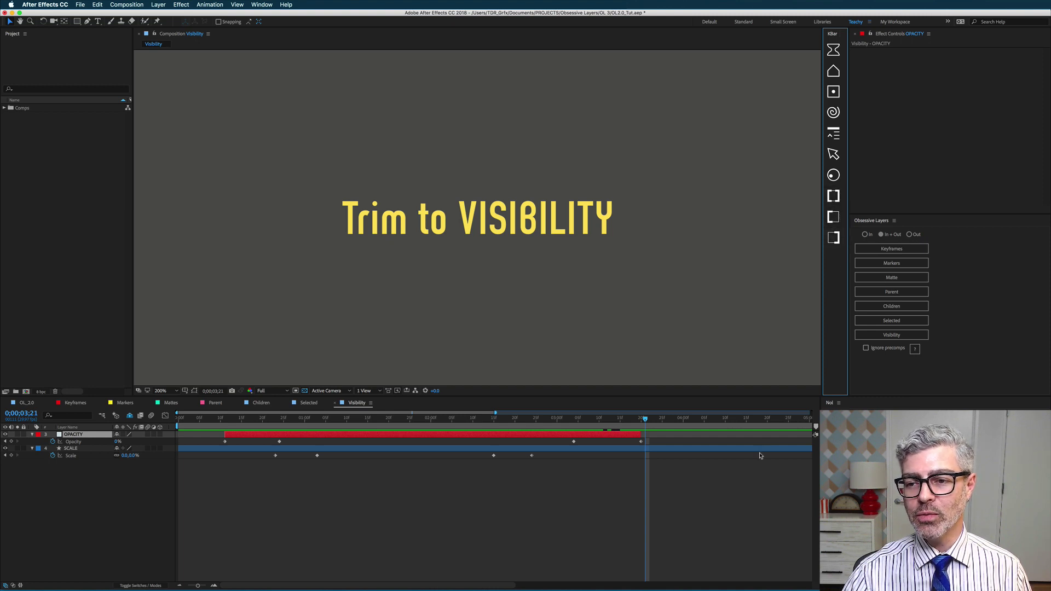
# Select SCALE, set the Out trim method, and trim its out-point to 0;00;02;24 via KBar.
pyautogui.click(71, 449)
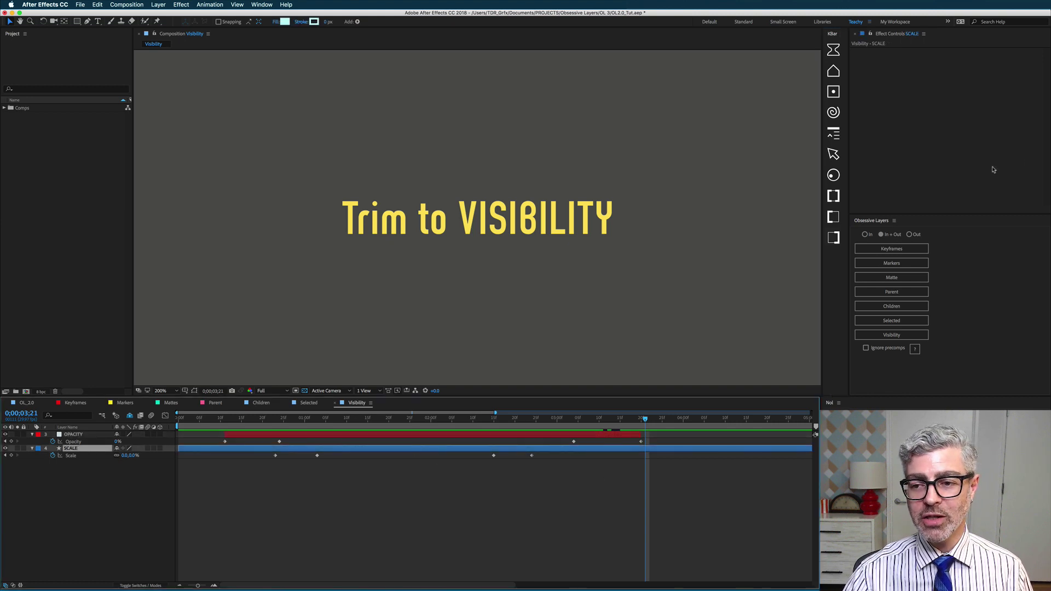
pyautogui.click(529, 420)
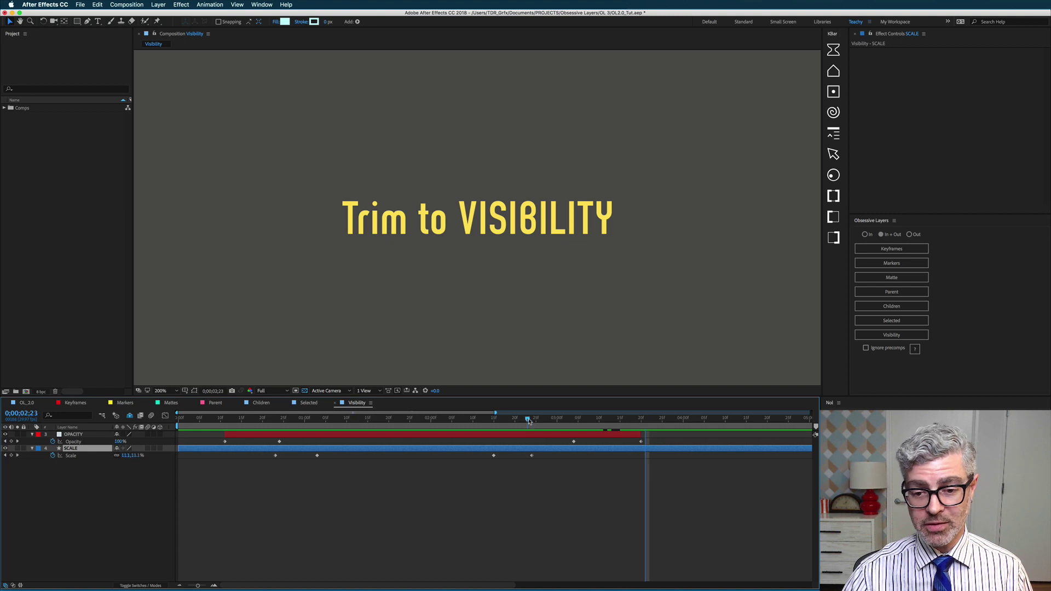
pyautogui.moveTo(529, 422); pyautogui.dragTo(532, 421)
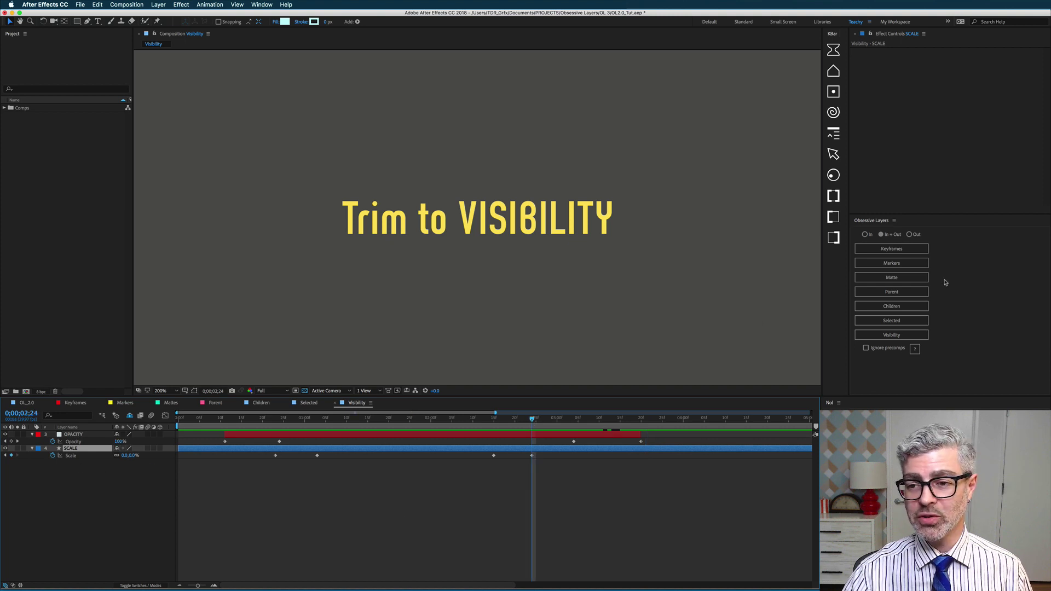
pyautogui.click(838, 240)
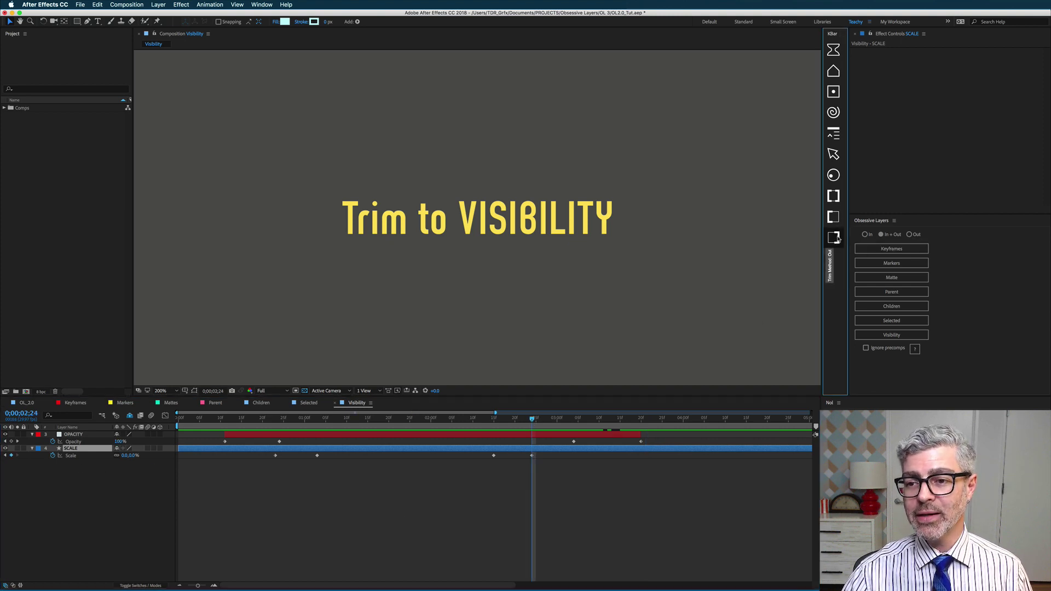
pyautogui.click(834, 176)
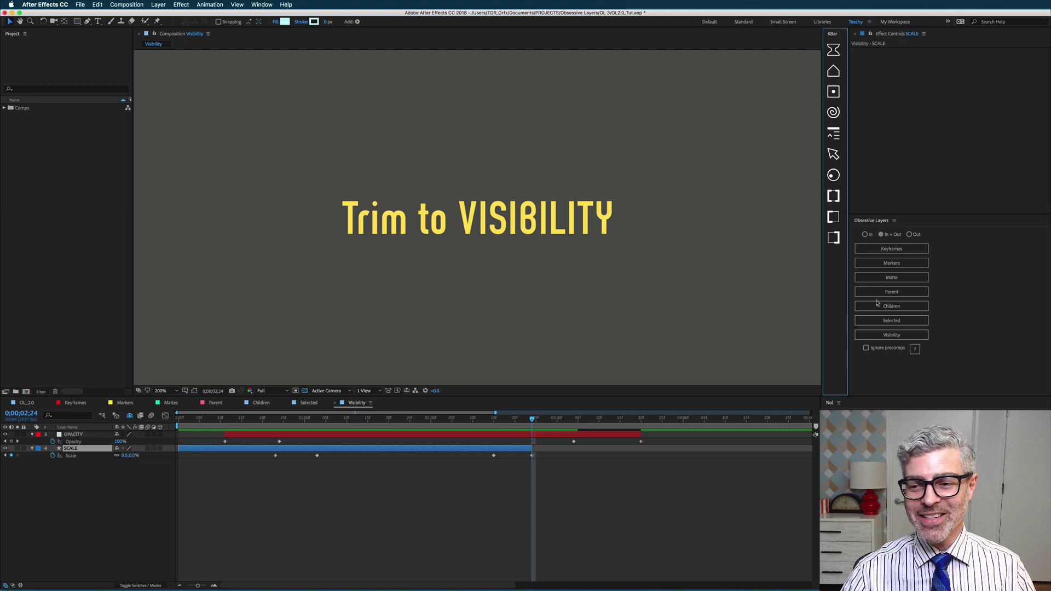
# Uncheck Trim to Markers in Obsessive Layers settings, lower the panel, and reopen the settings.
pyautogui.click(915, 350)
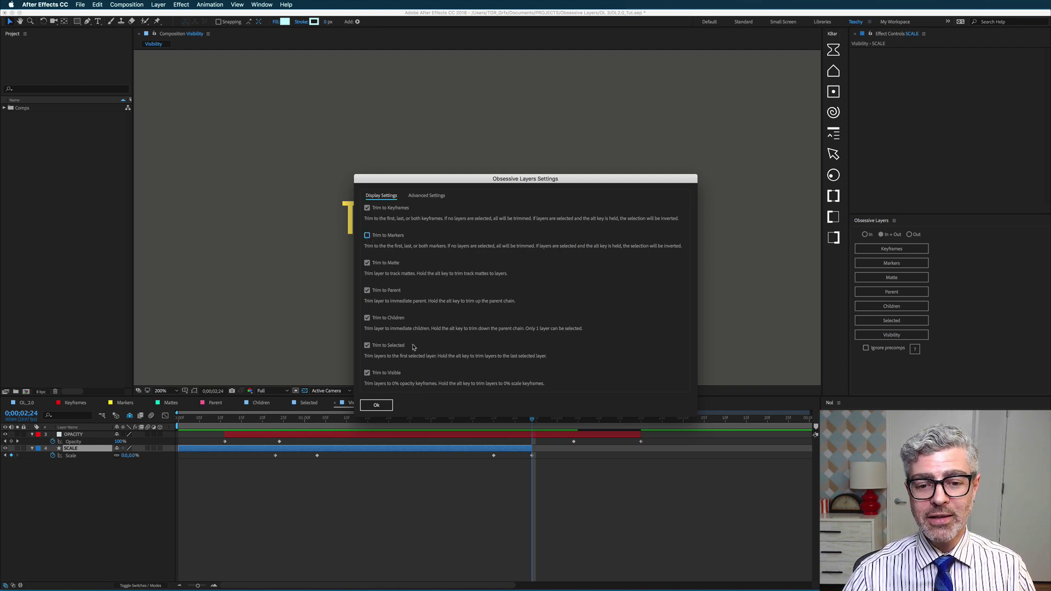
pyautogui.click(389, 405)
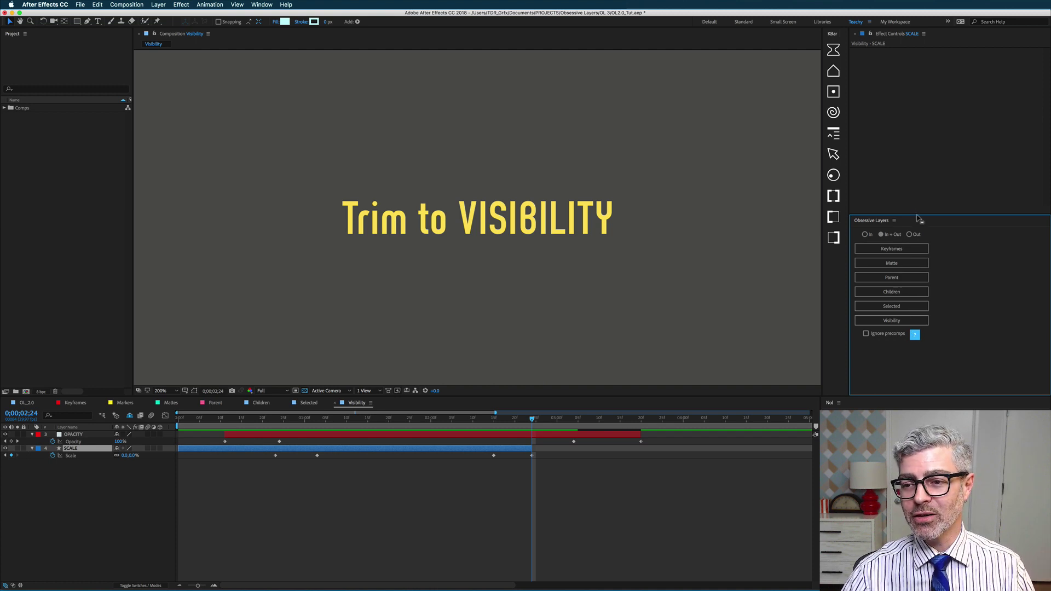
pyautogui.moveTo(916, 222); pyautogui.dragTo(917, 258)
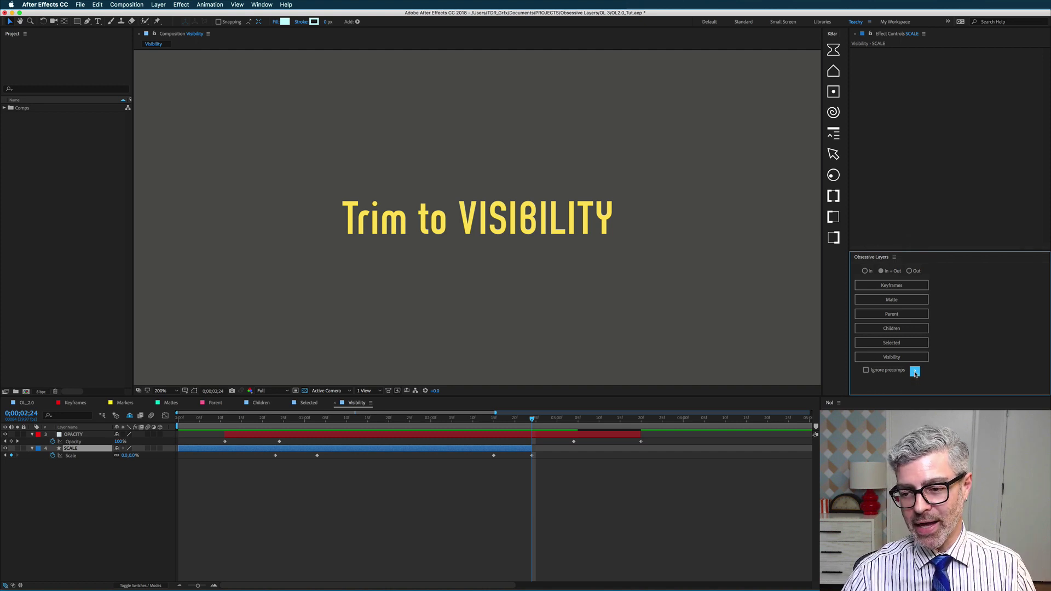
pyautogui.click(915, 372)
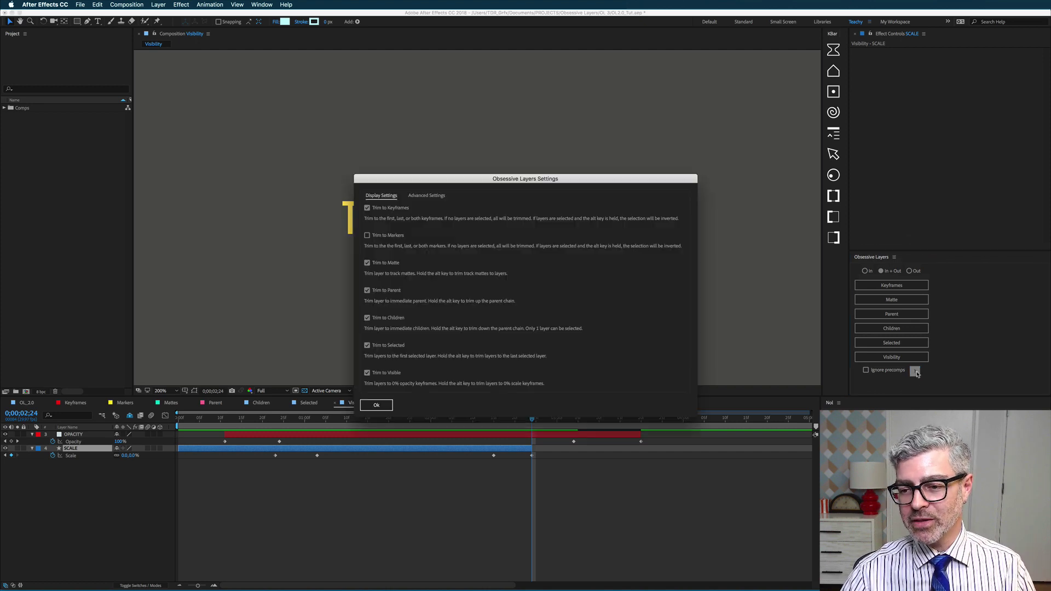
# Enable Use Icon Buttons under Advanced Settings, move the panel further down, and deselect the SCALE layer.
pyautogui.click(434, 197)
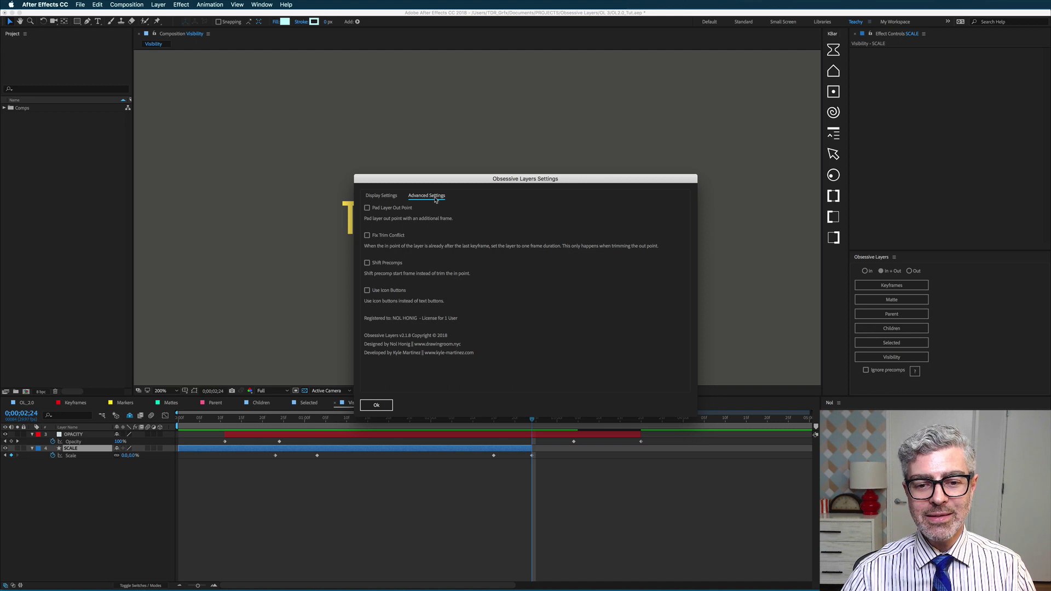
pyautogui.click(366, 290)
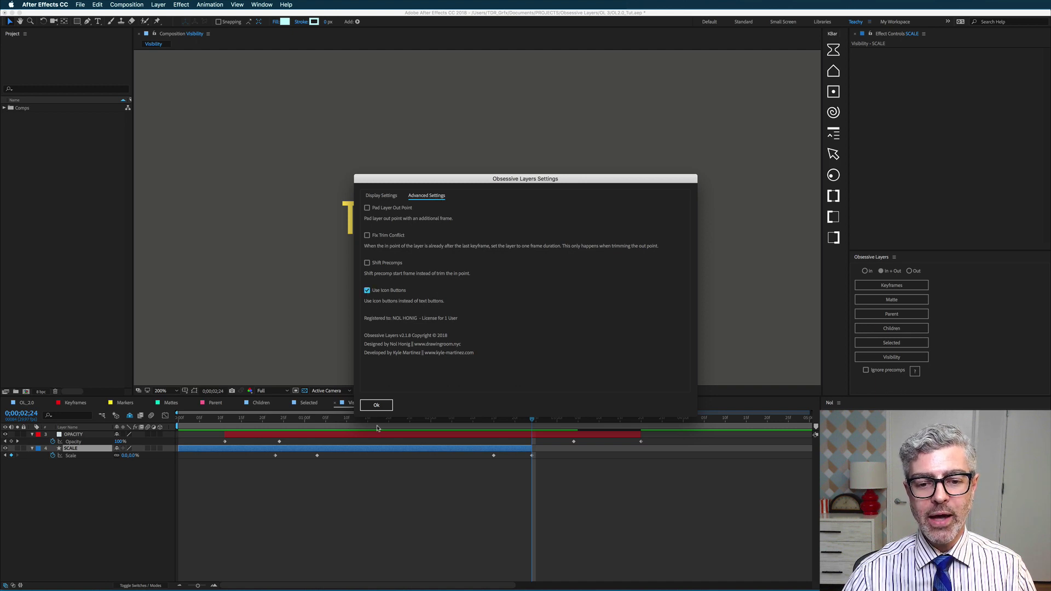
pyautogui.click(376, 406)
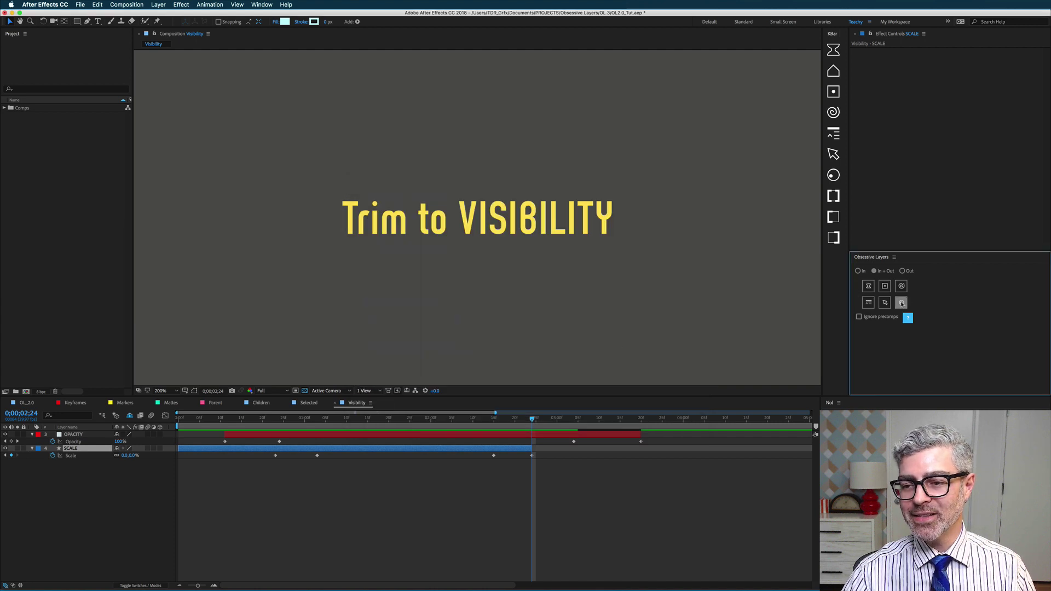
pyautogui.moveTo(908, 249); pyautogui.dragTo(911, 318)
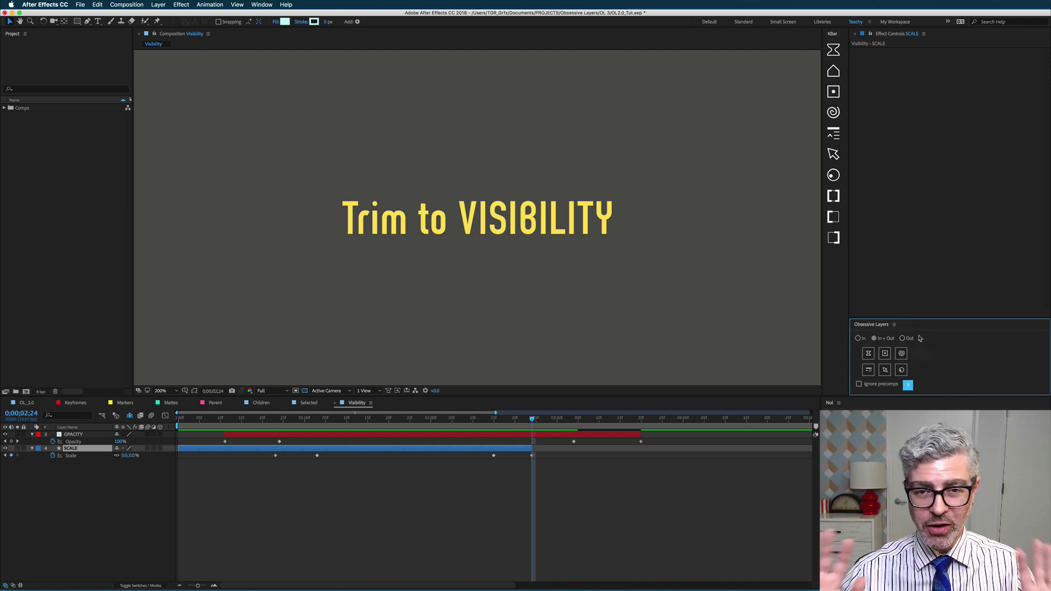
pyautogui.click(644, 503)
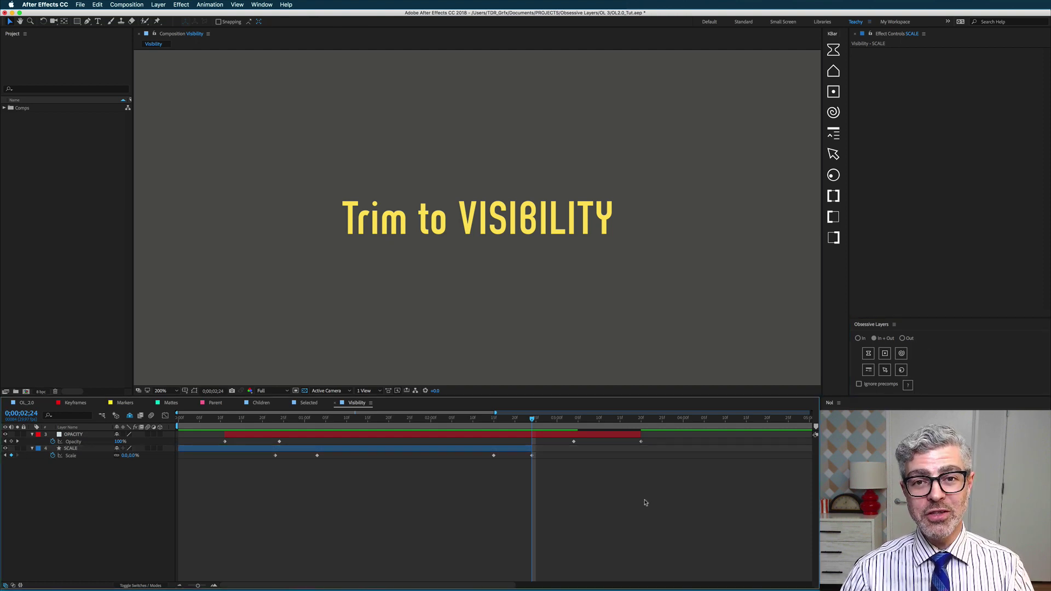